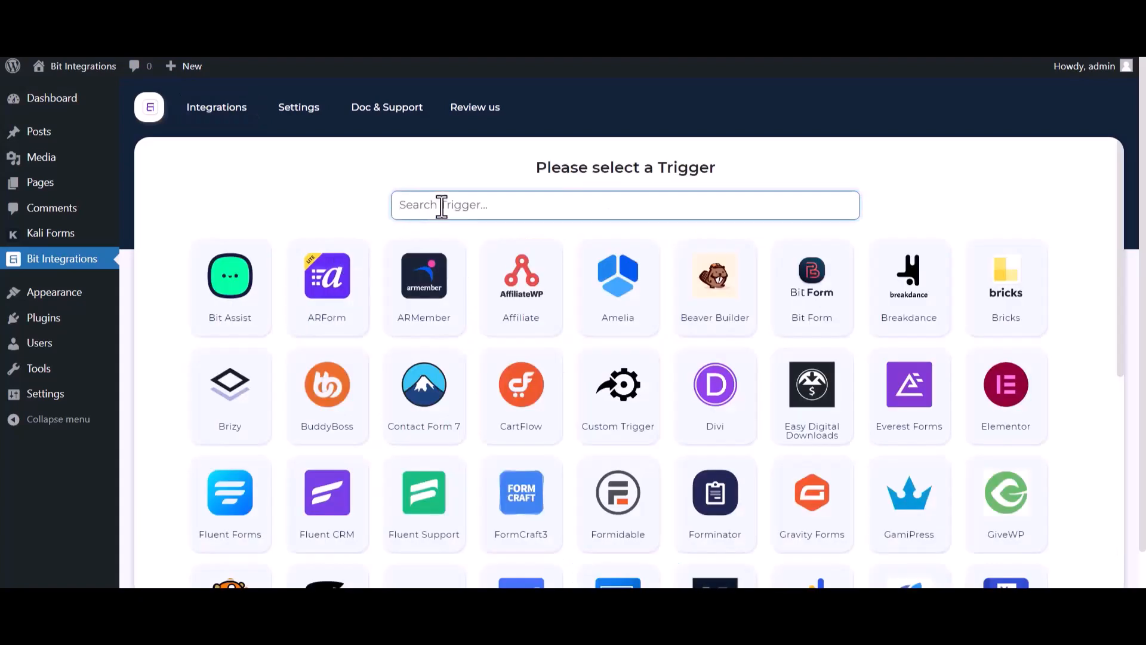
# Step: With Kali Forms chosen as the trigger, copy its webhook URL and start fetching the response
pyautogui.write('ka')
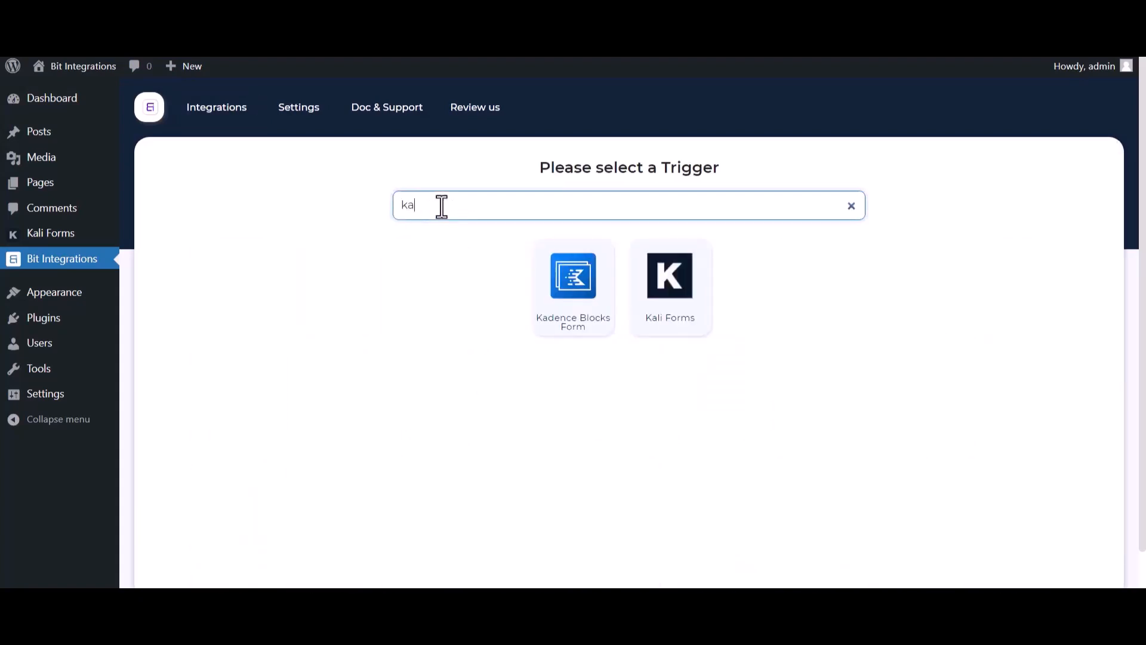
pyautogui.click(681, 316)
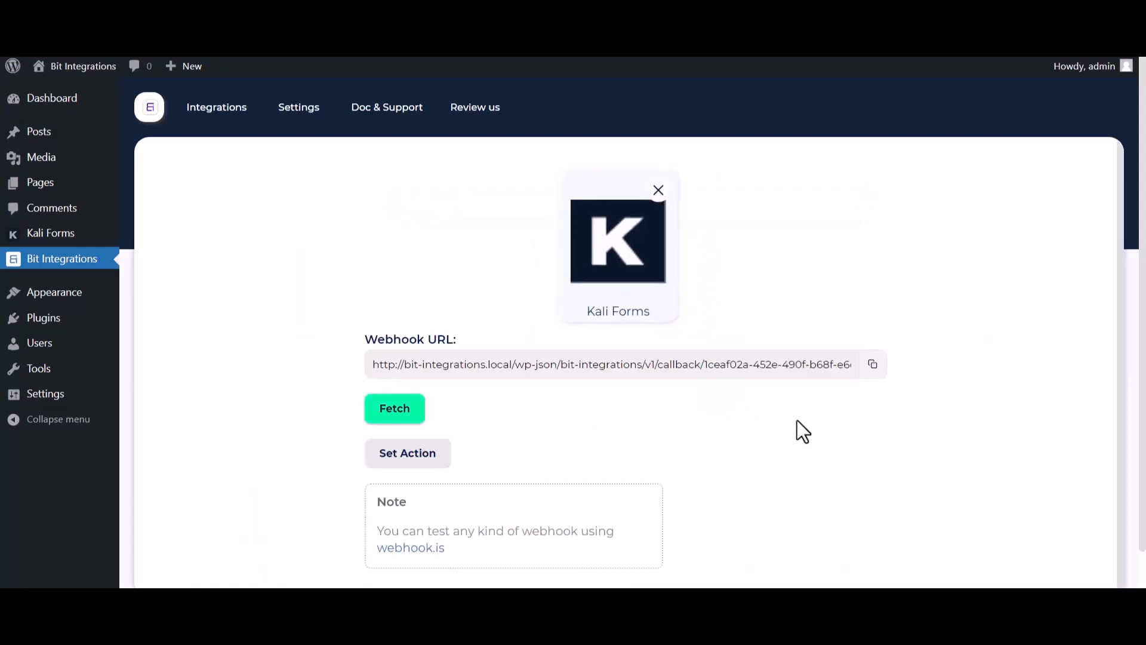
pyautogui.click(873, 365)
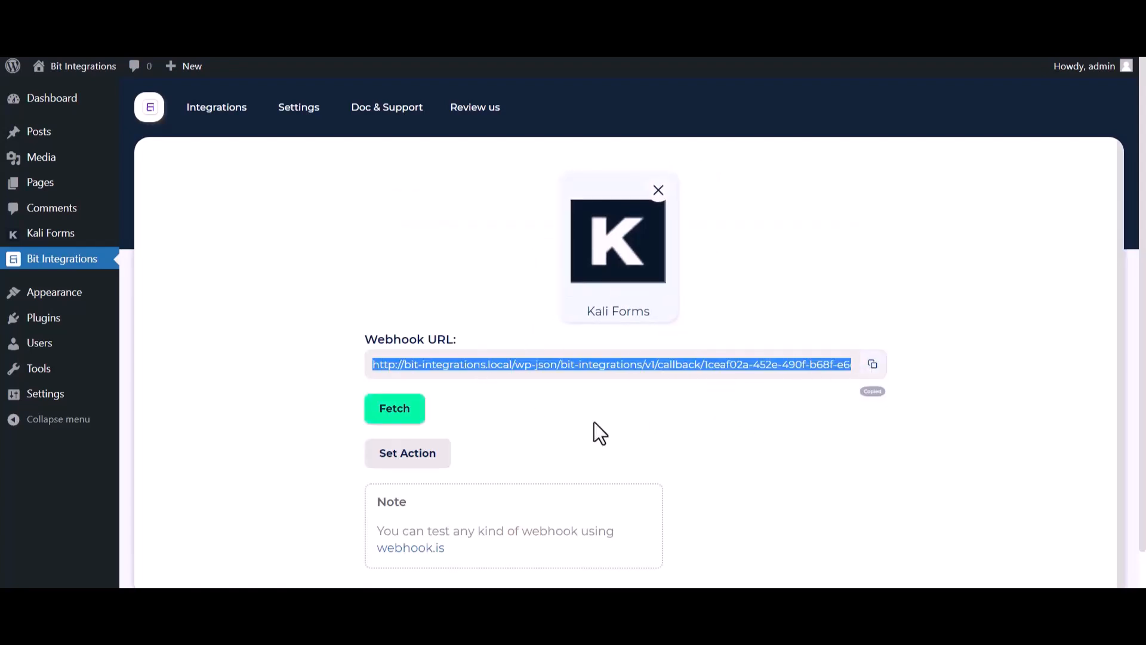
pyautogui.click(389, 412)
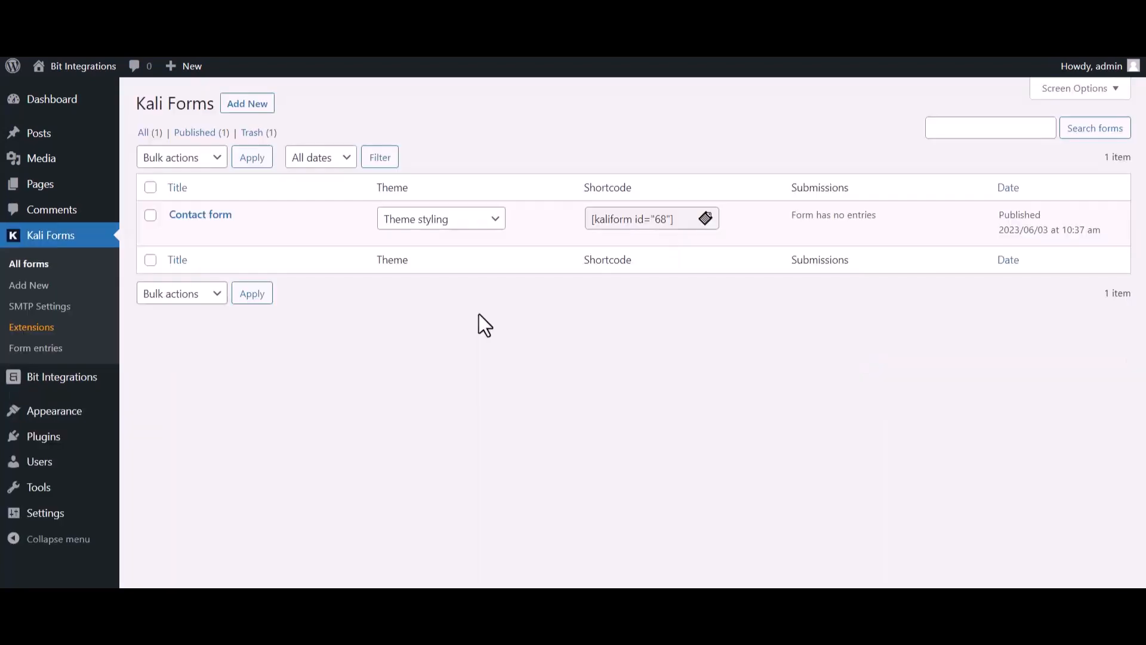
# Step: Open the Web Hooks settings of the "Contact form" in Kali Forms
pyautogui.moveTo(186, 255)
pyautogui.click(177, 234)
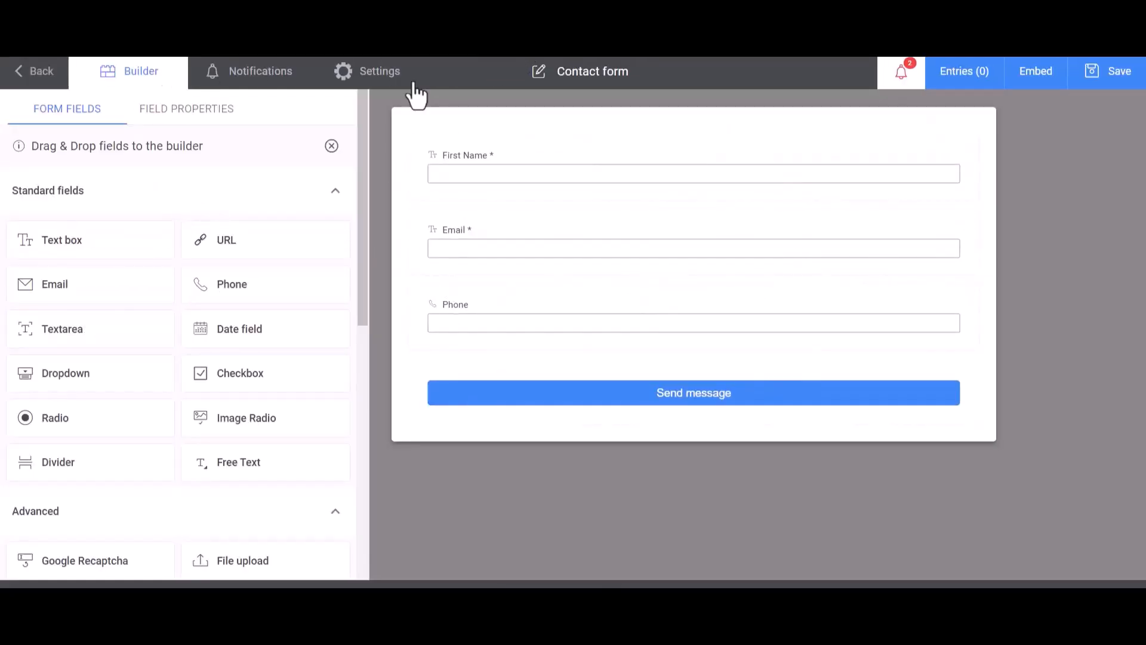
pyautogui.click(385, 77)
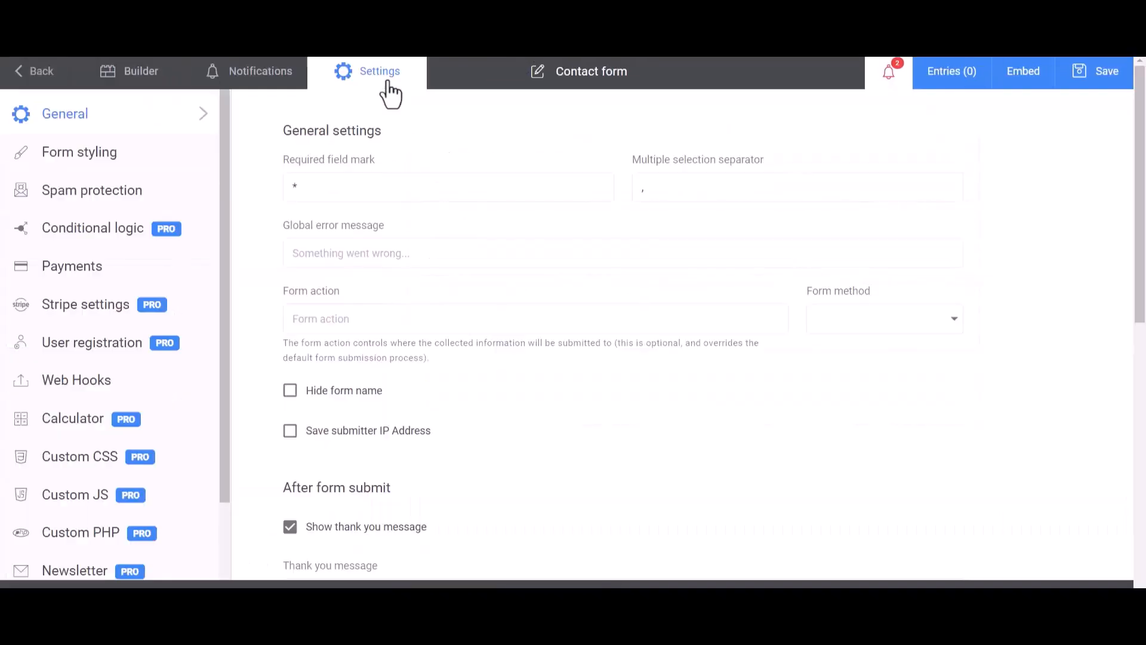
pyautogui.click(51, 390)
# Step: Create a webhook named "Bit Integrations" and paste the copied webhook URL as its payload URL
pyautogui.click(360, 190)
pyautogui.write('B')
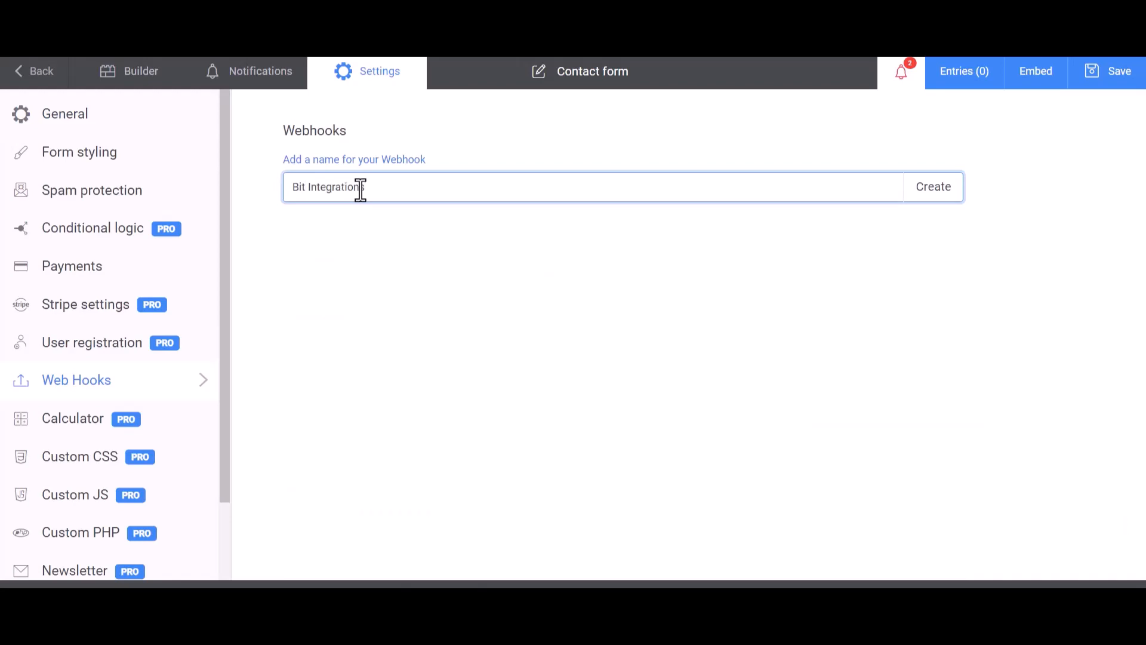
pyautogui.write('it Integrations')
pyautogui.click(941, 200)
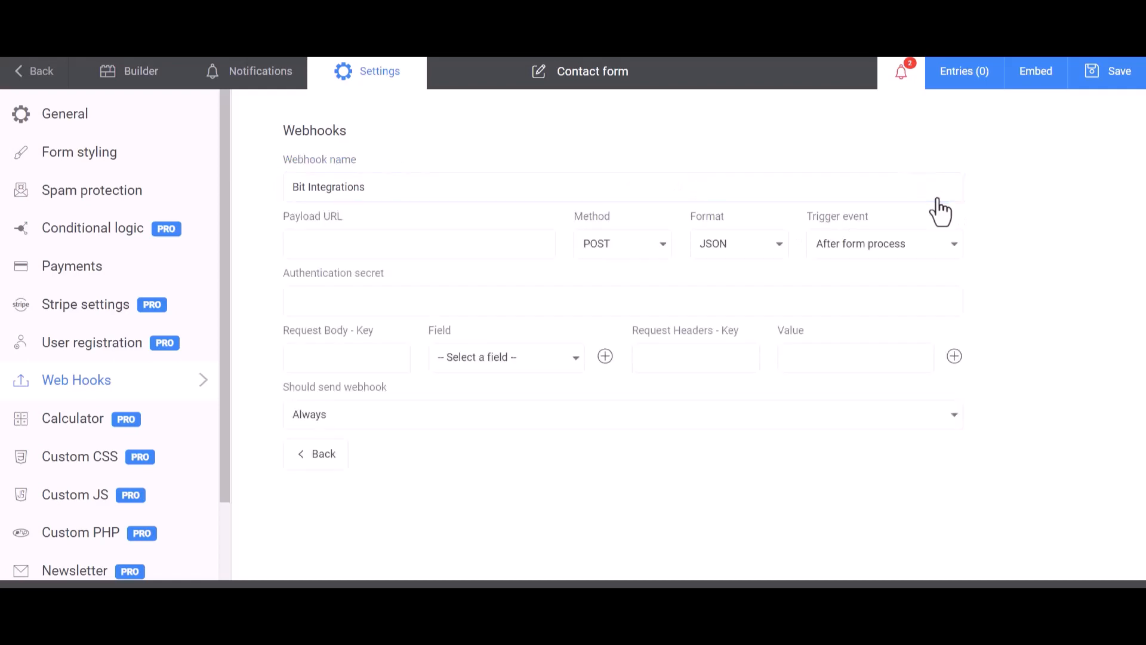
pyautogui.click(359, 242)
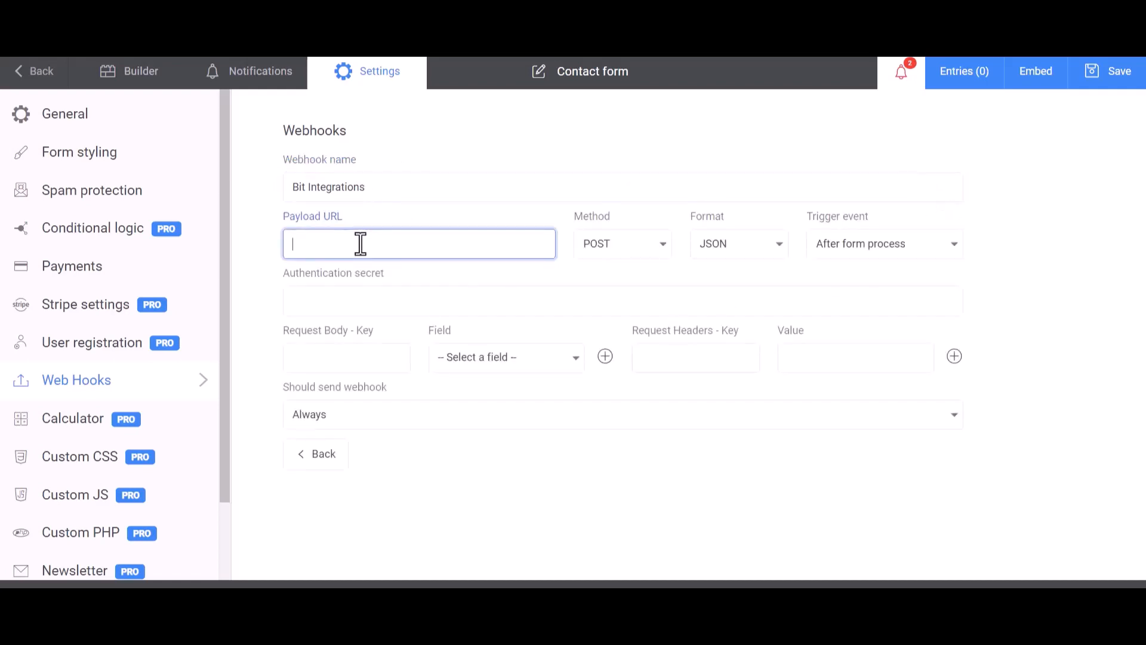
pyautogui.hotkey('ctrl', 'v')
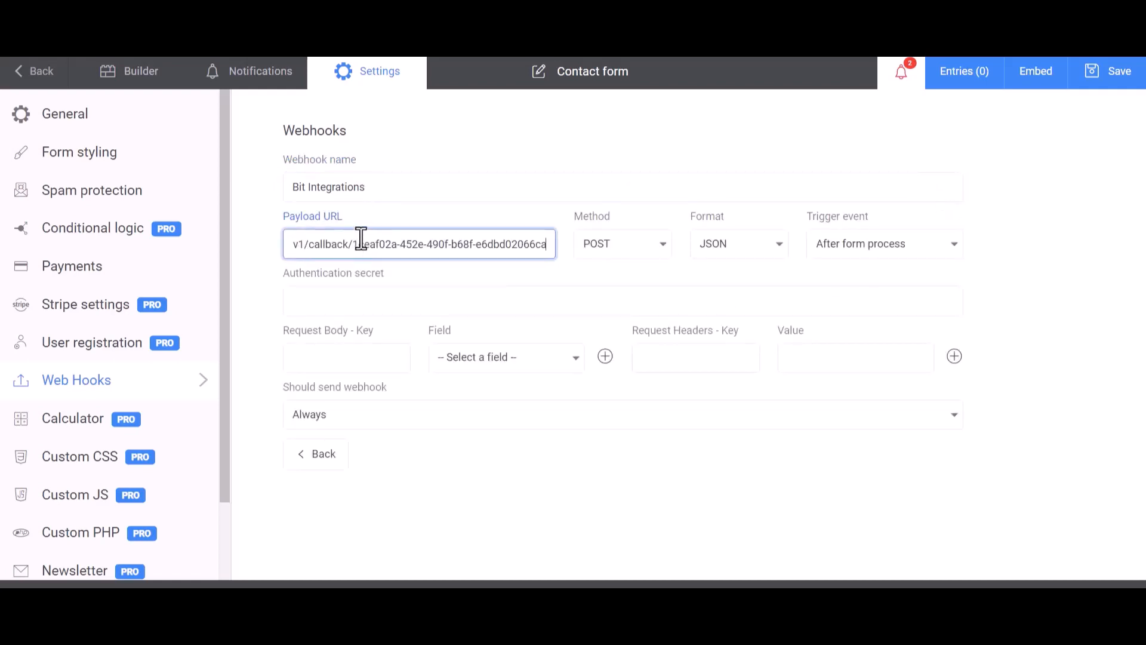
# Step: Map the First Name field to the request body key "Name"
pyautogui.click(366, 361)
pyautogui.click(474, 358)
pyautogui.click(478, 386)
pyautogui.click(371, 360)
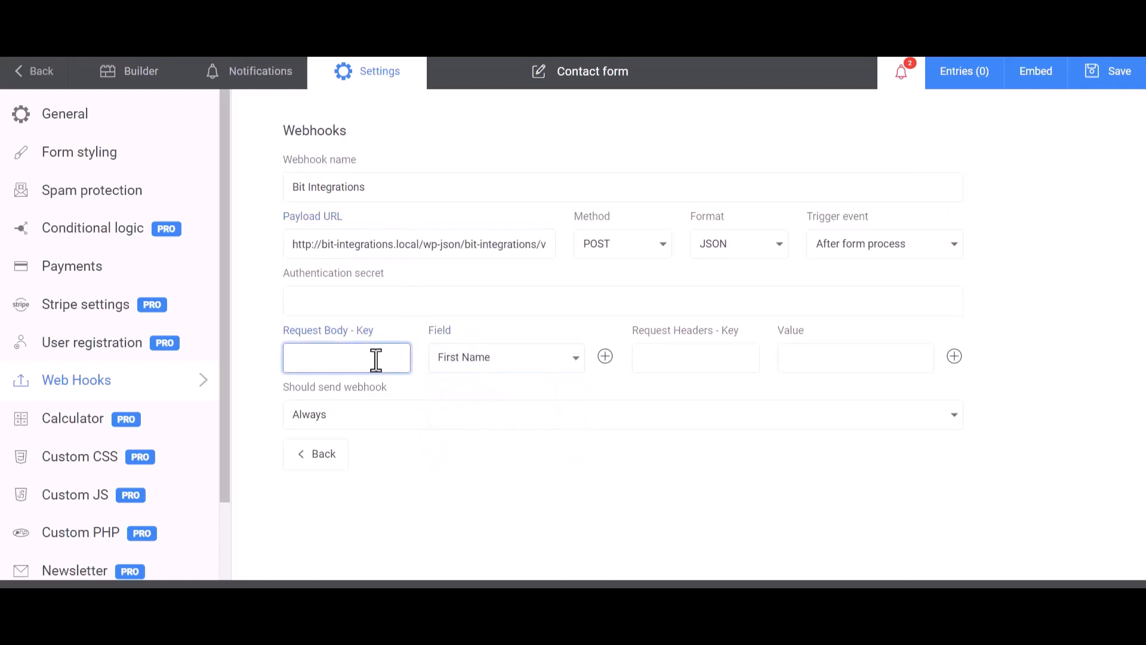
pyautogui.write('Name')
# Step: Add a second request body row that maps the Email field to the key "Email"
pyautogui.click(606, 356)
pyautogui.click(506, 396)
pyautogui.click(457, 450)
pyautogui.click(384, 398)
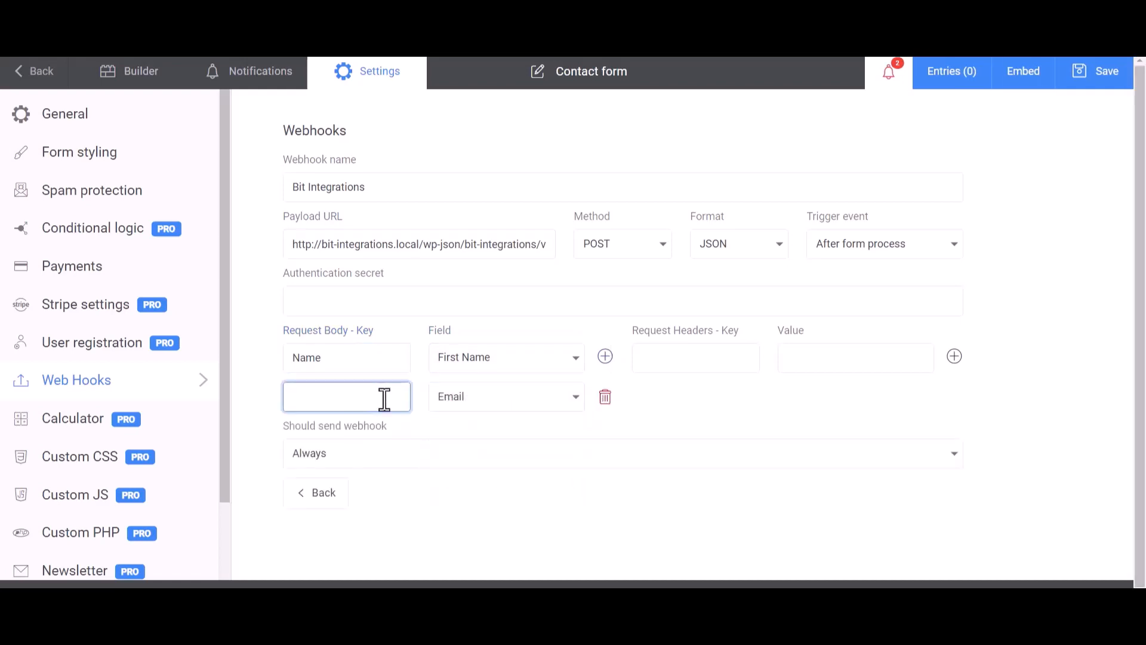
pyautogui.write('Email')
# Step: Add a third request body row that maps the Phone field to the key "Phone"
pyautogui.click(606, 357)
pyautogui.click(505, 438)
pyautogui.click(460, 516)
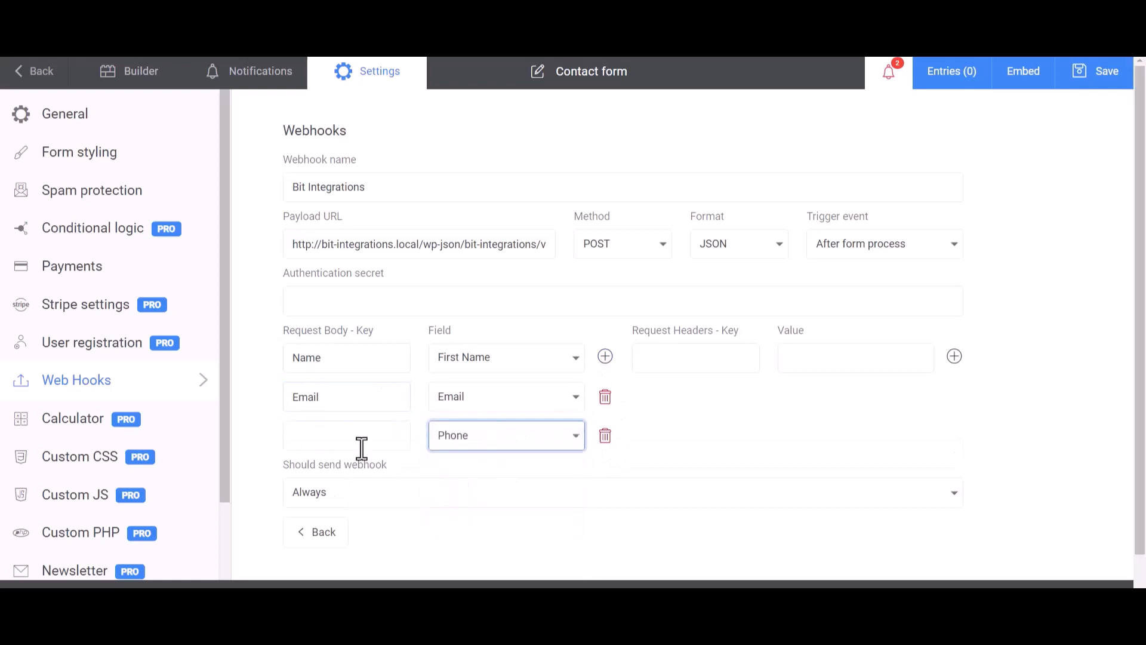
pyautogui.click(361, 449)
pyautogui.write('Phone')
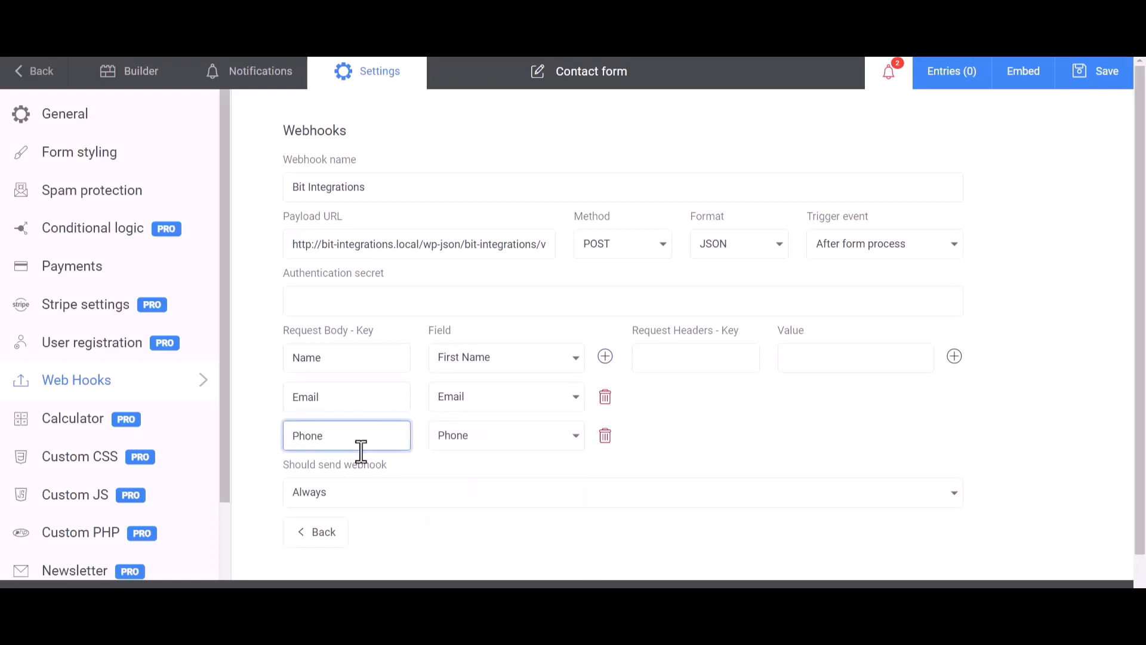
pyautogui.click(765, 411)
# Step: Save the form and send a test of the "Bit Integrations" webhook
pyautogui.scroll(-1, 721, 410)
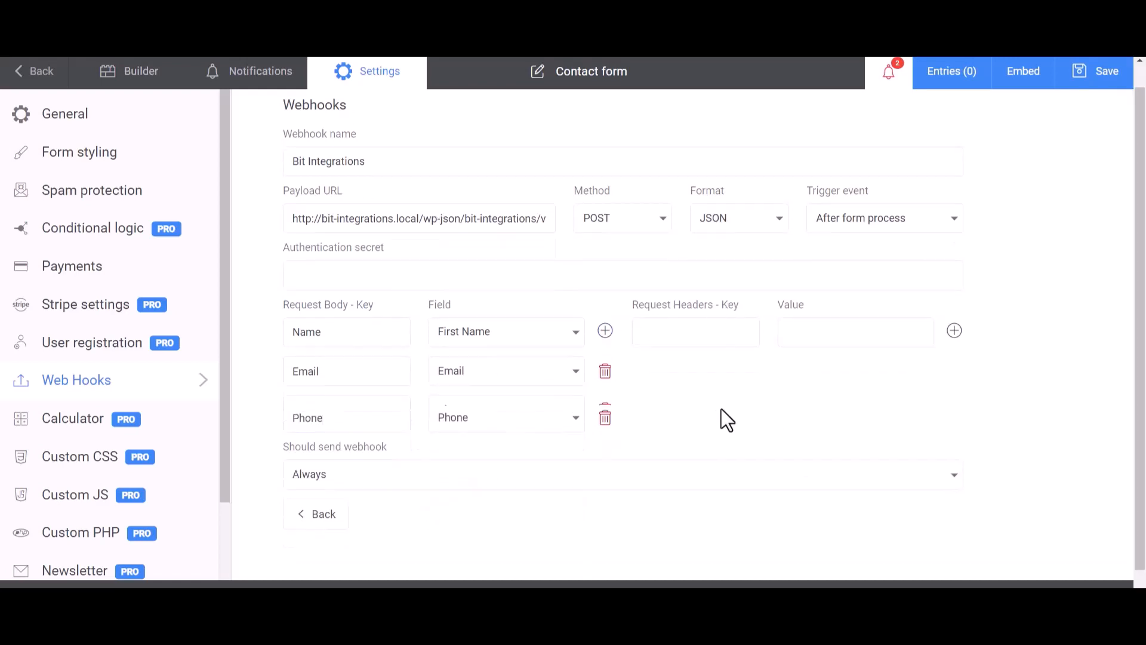
pyautogui.click(1101, 79)
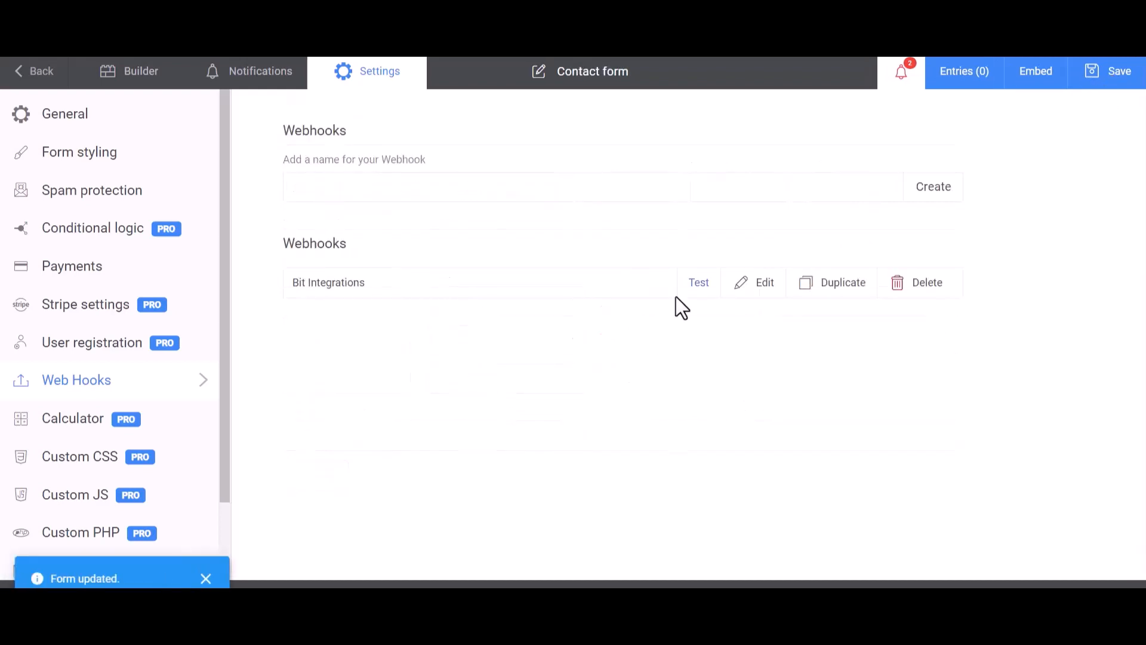
pyautogui.click(705, 292)
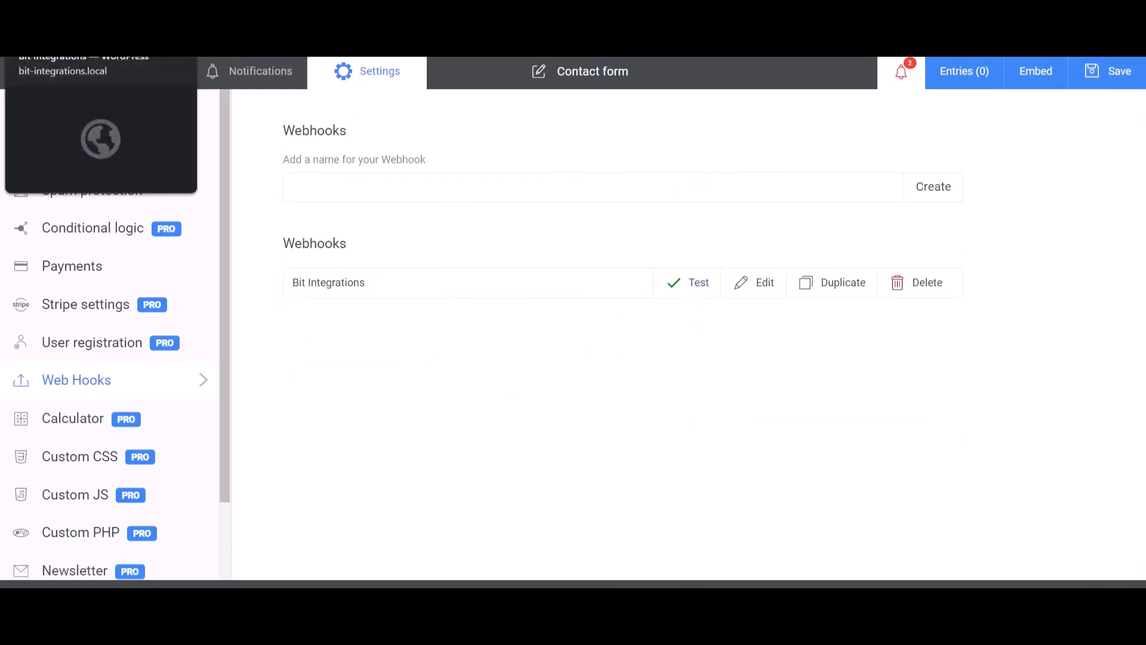
# Step: Review the fetched response on the Bit Integrations page and set Agiled CRM as the action
pyautogui.click(83, 14)
pyautogui.scroll(-10, 580, 508)
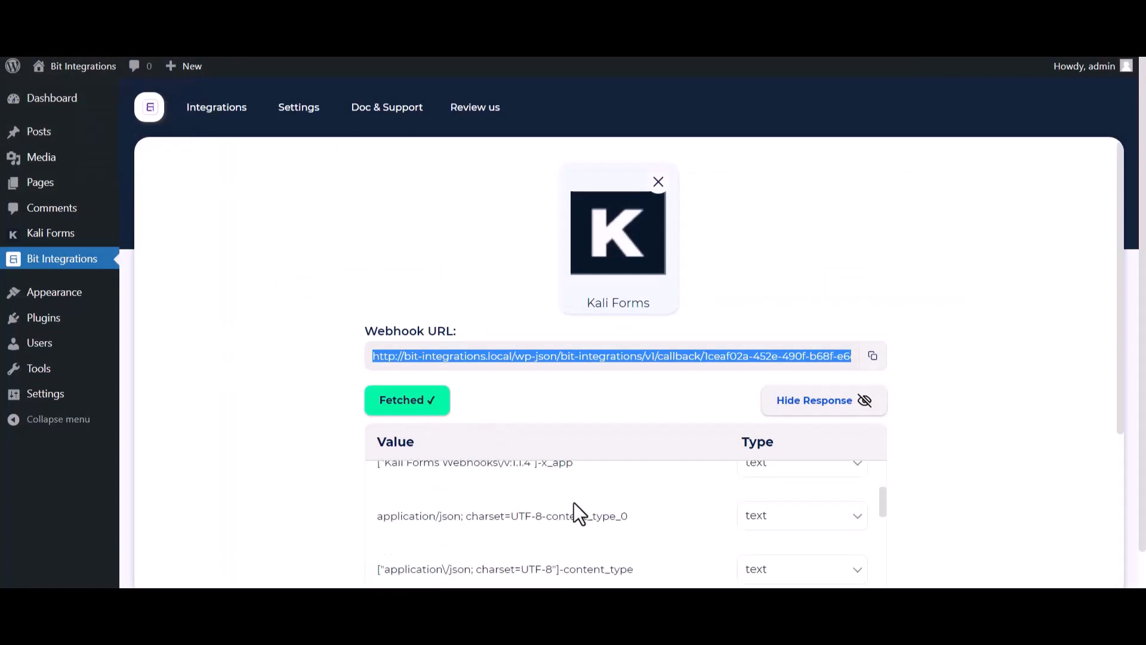
pyautogui.scroll(-3, 501, 551)
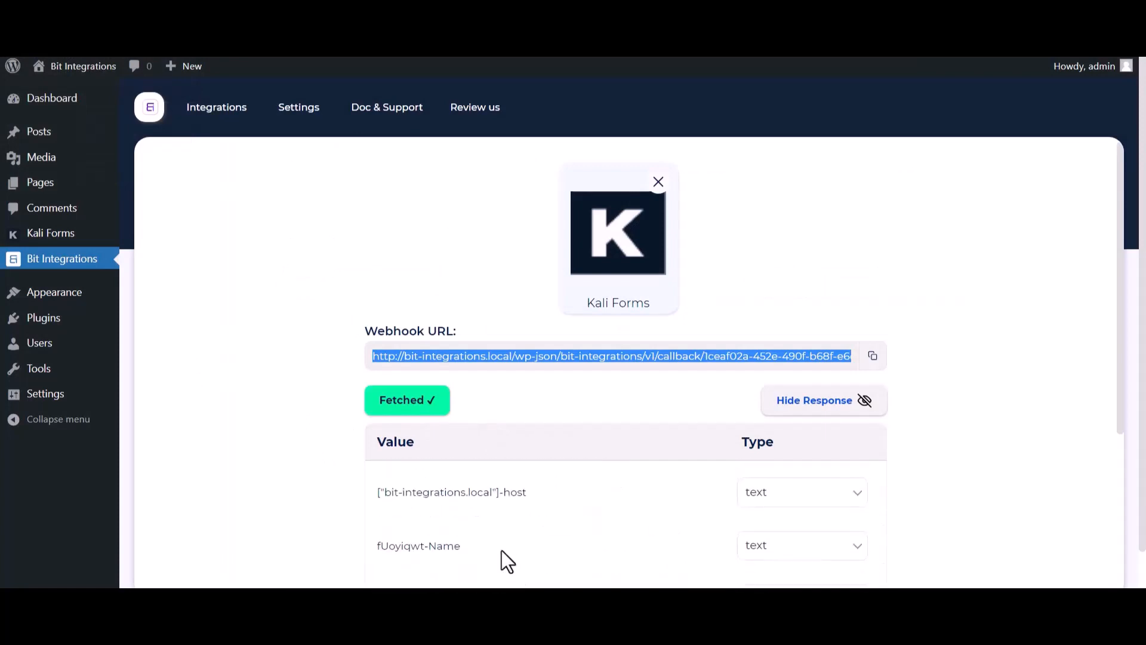
pyautogui.scroll(-5, 278, 484)
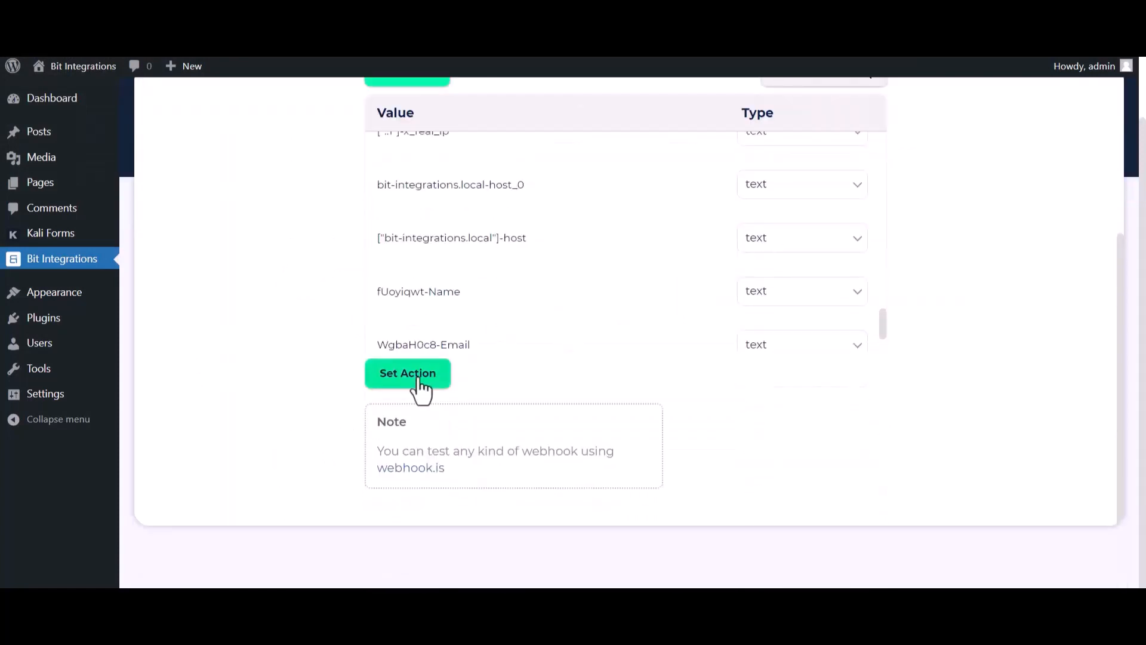
pyautogui.click(415, 380)
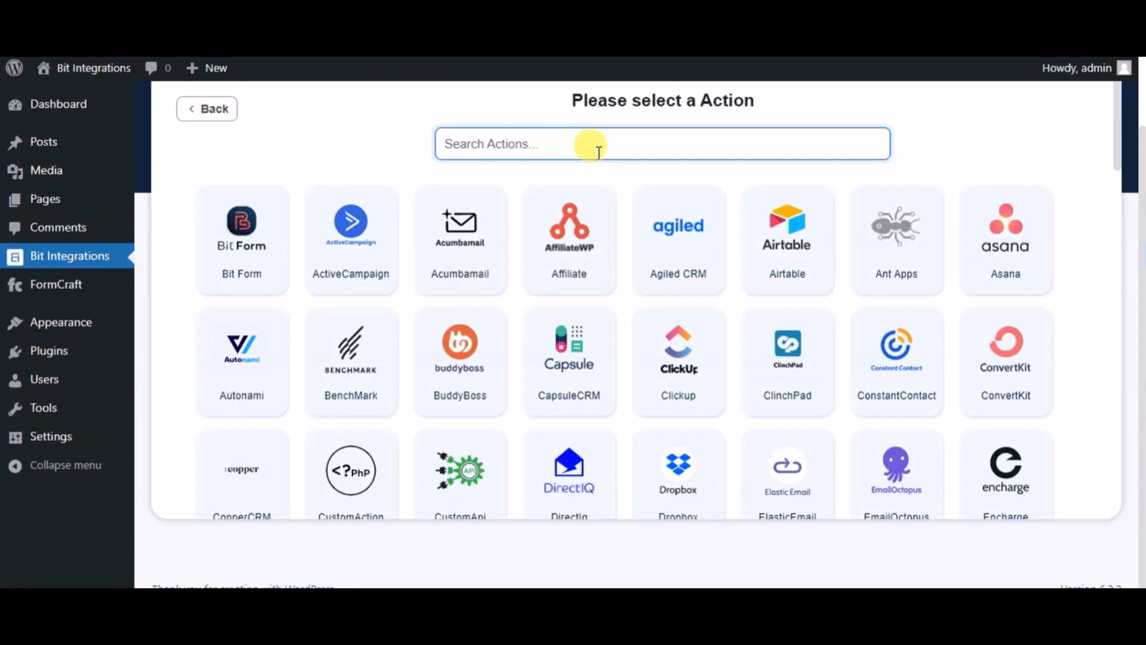
pyautogui.write('agi')
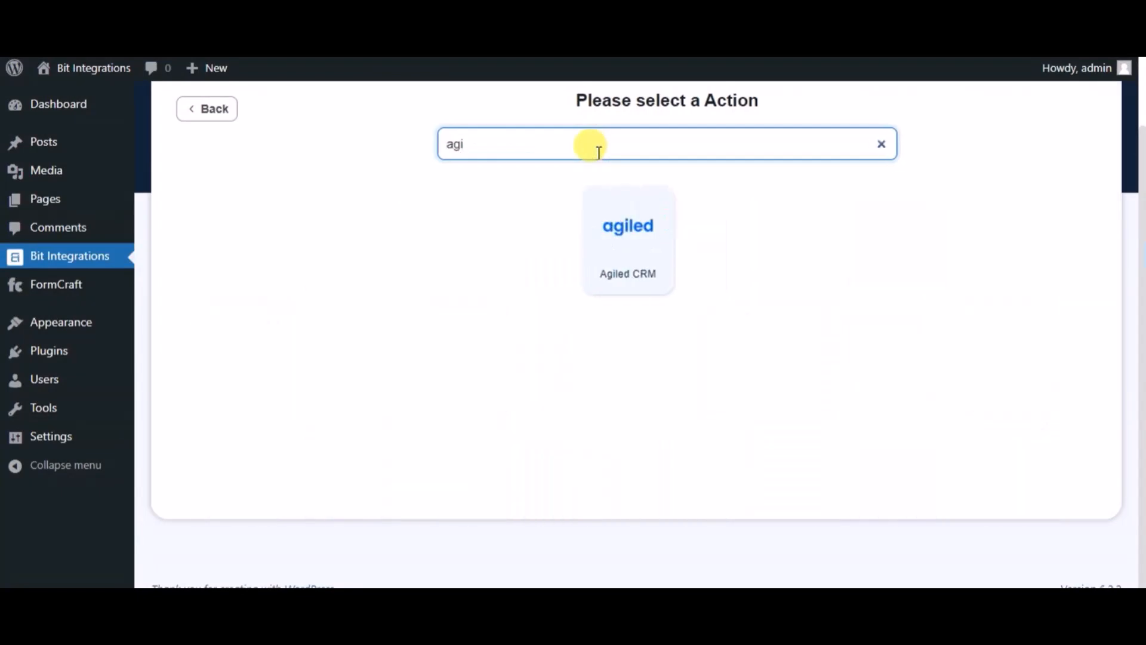
pyautogui.click(597, 209)
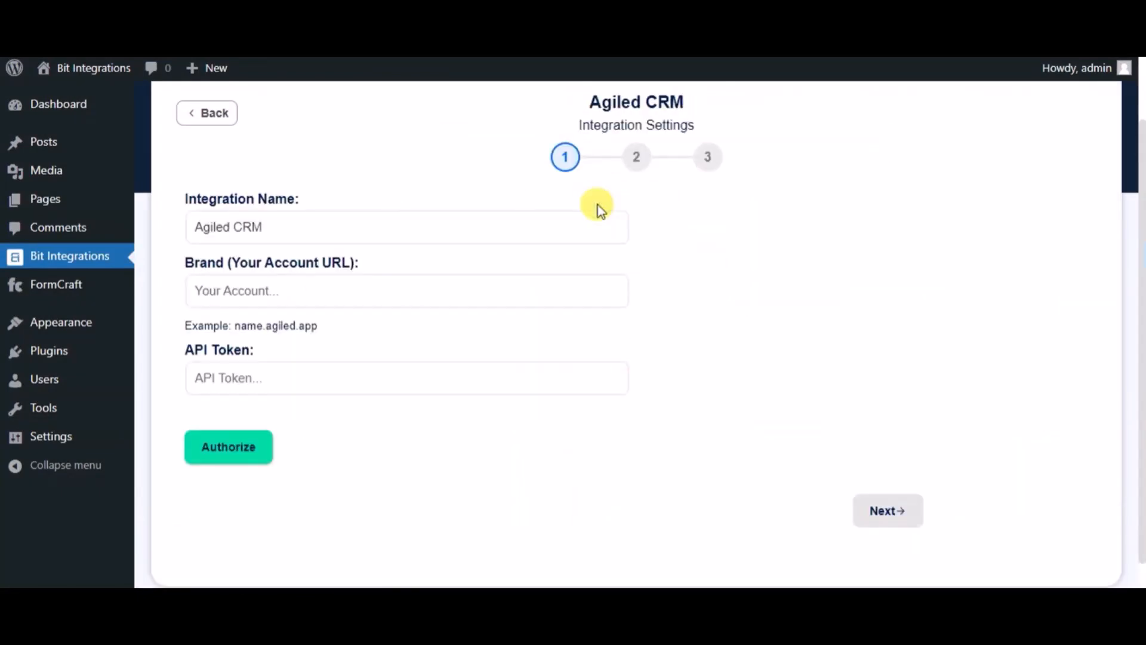
# Step: Name the integration "Bit Integrations" and set the brand account URL to bitintegrations.agiled.app
pyautogui.click(438, 226)
pyautogui.hotkey('ctrl', 'shift', 'Left')
pyautogui.hotkey('ctrl', 'shift', 'Left')
pyautogui.write('B')
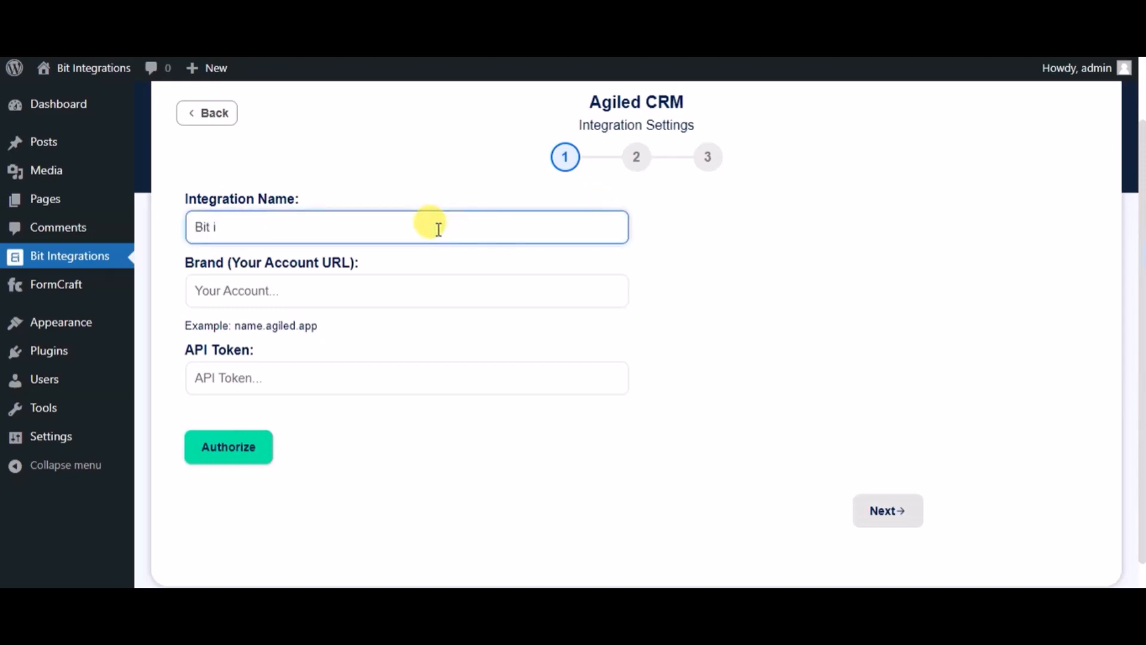
pyautogui.write('it Integrations')
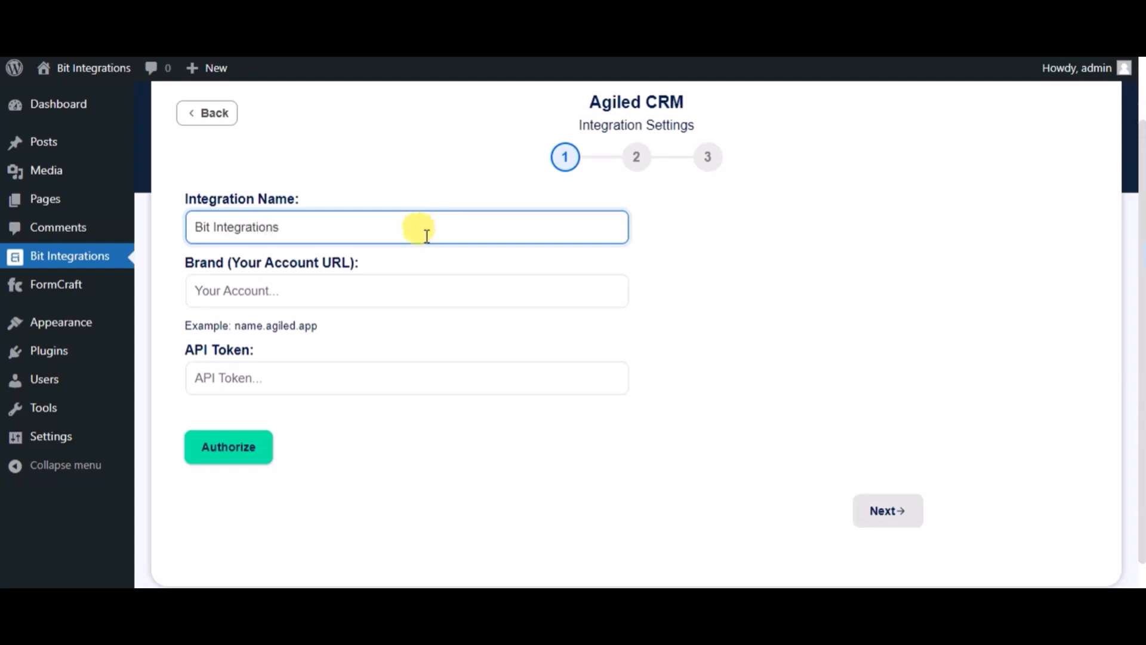
pyautogui.click(363, 297)
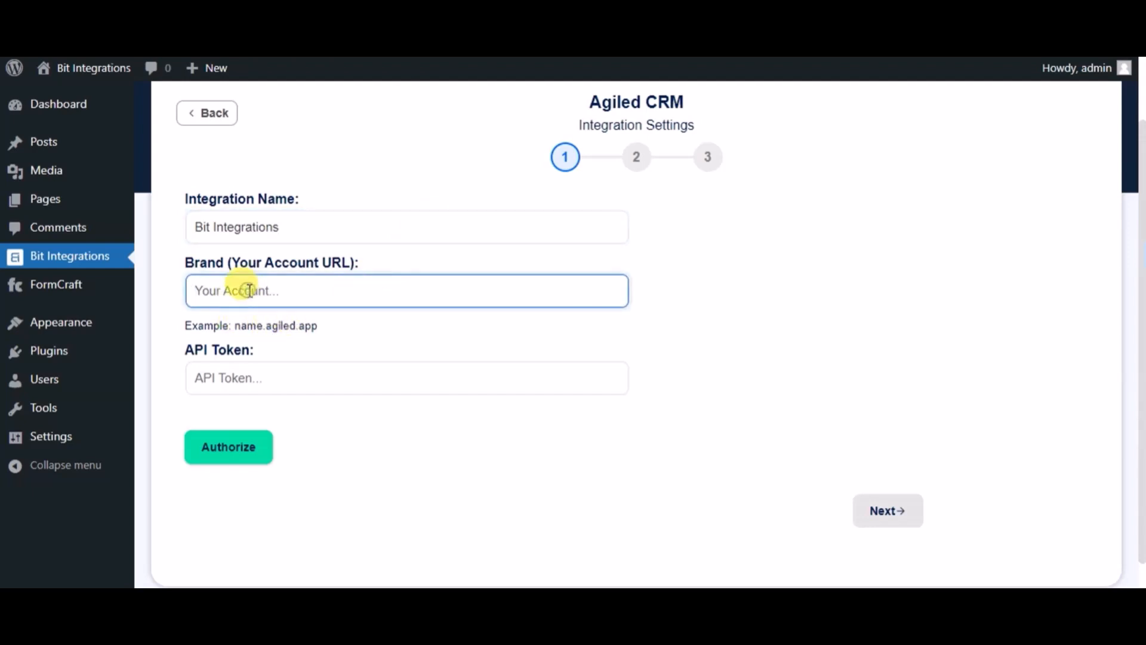
pyautogui.hotkey('ctrl', 'v')
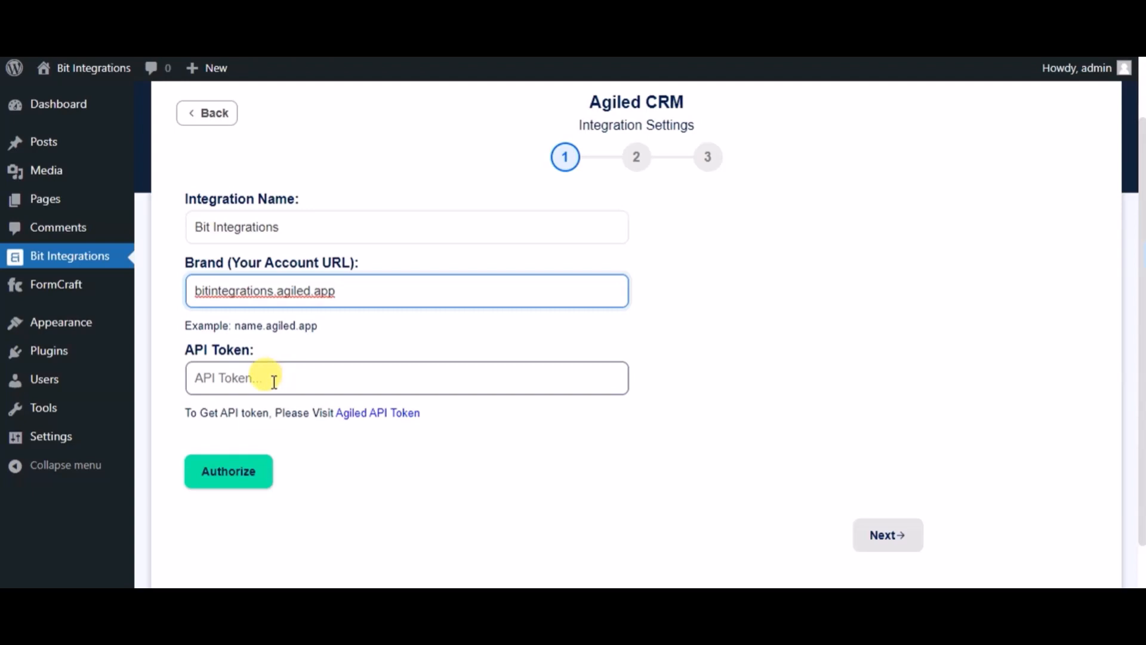
# Step: Copy the API key from Agiled's API settings, paste it as the API token and authorize the connection
pyautogui.click(361, 418)
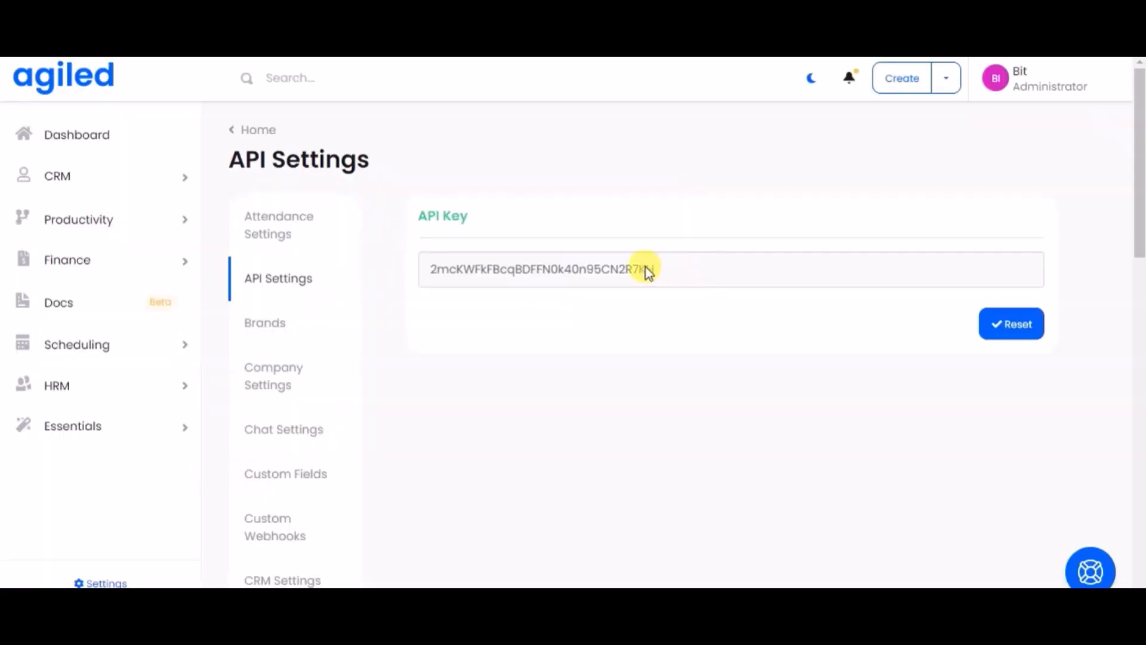
pyautogui.doubleClick(646, 269)
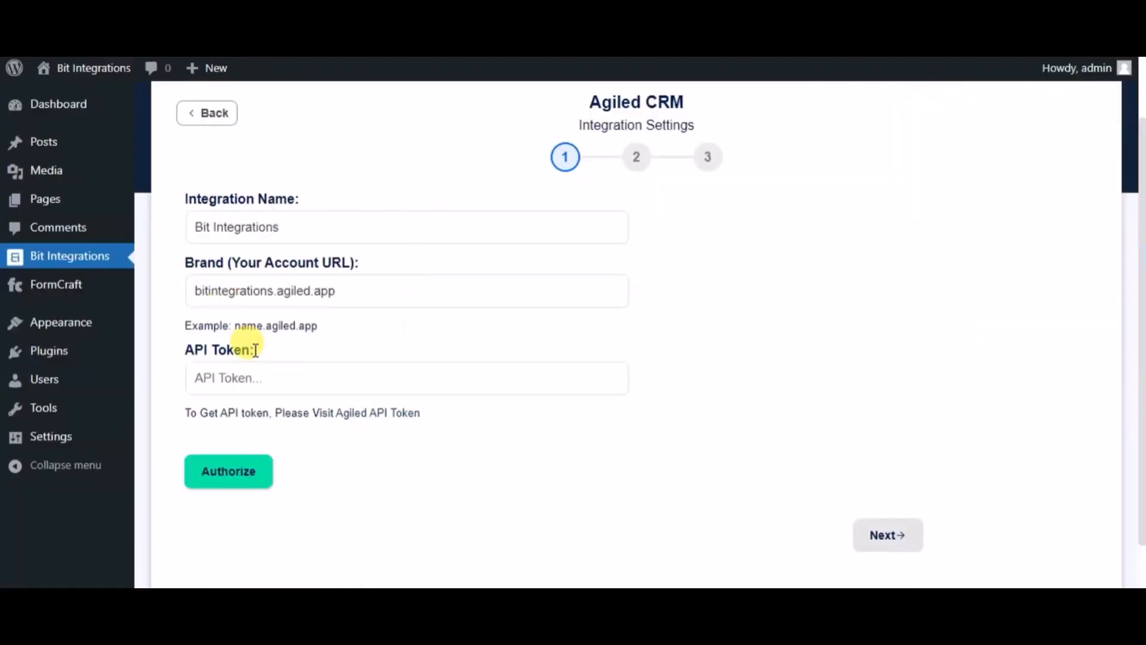
pyautogui.click(274, 386)
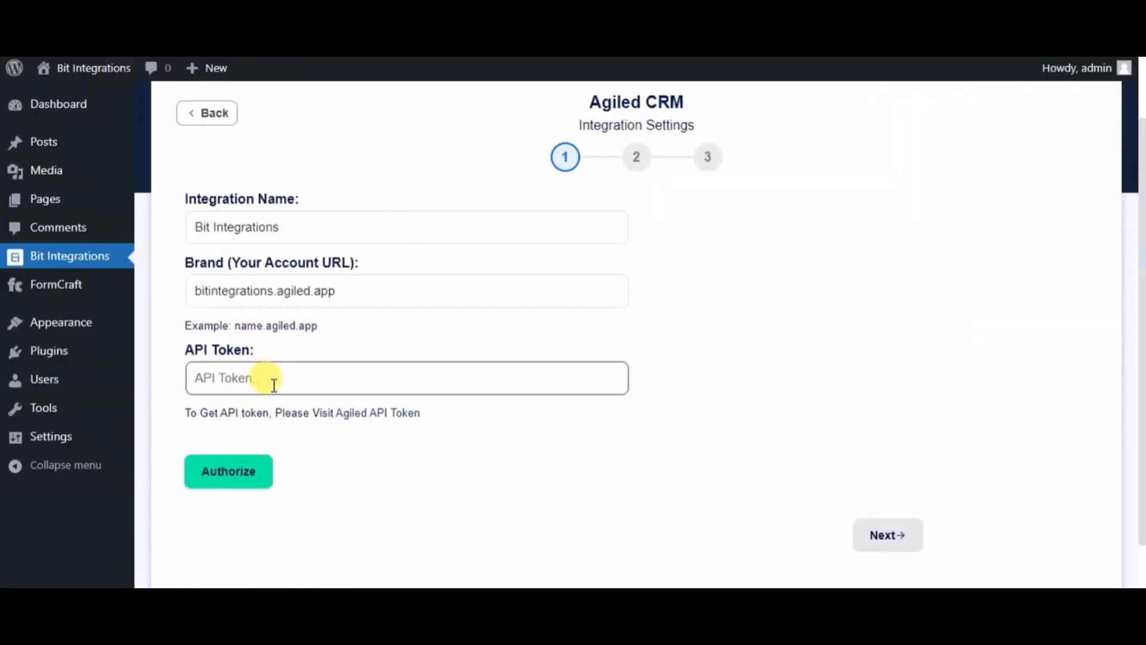
pyautogui.hotkey('ctrl', 'v')
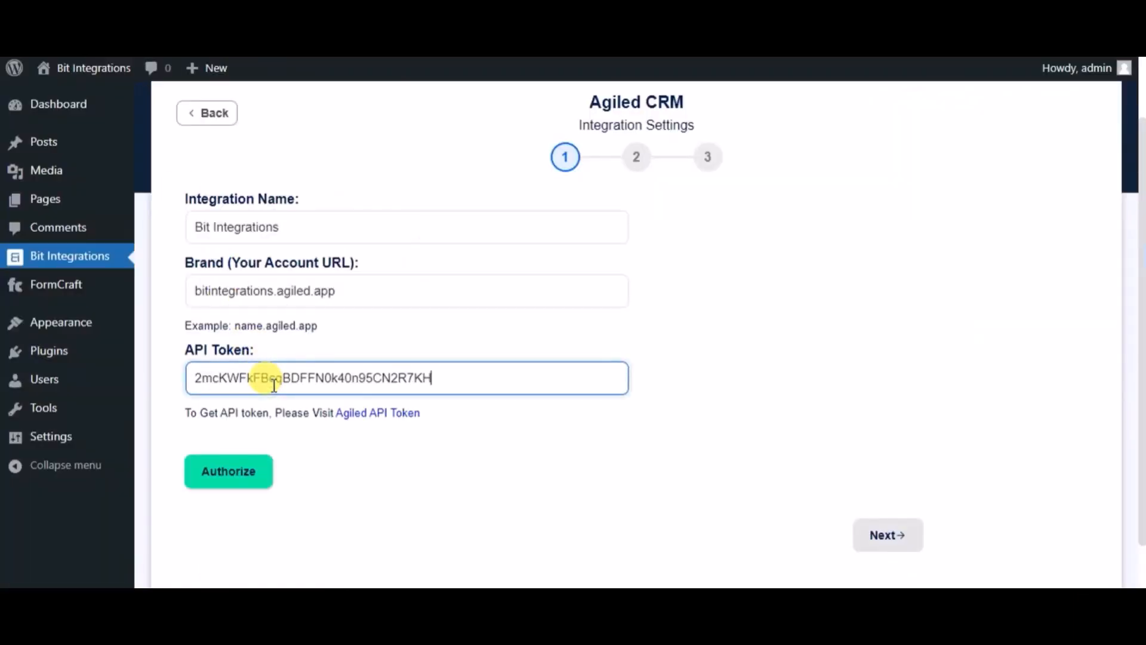
pyautogui.click(246, 473)
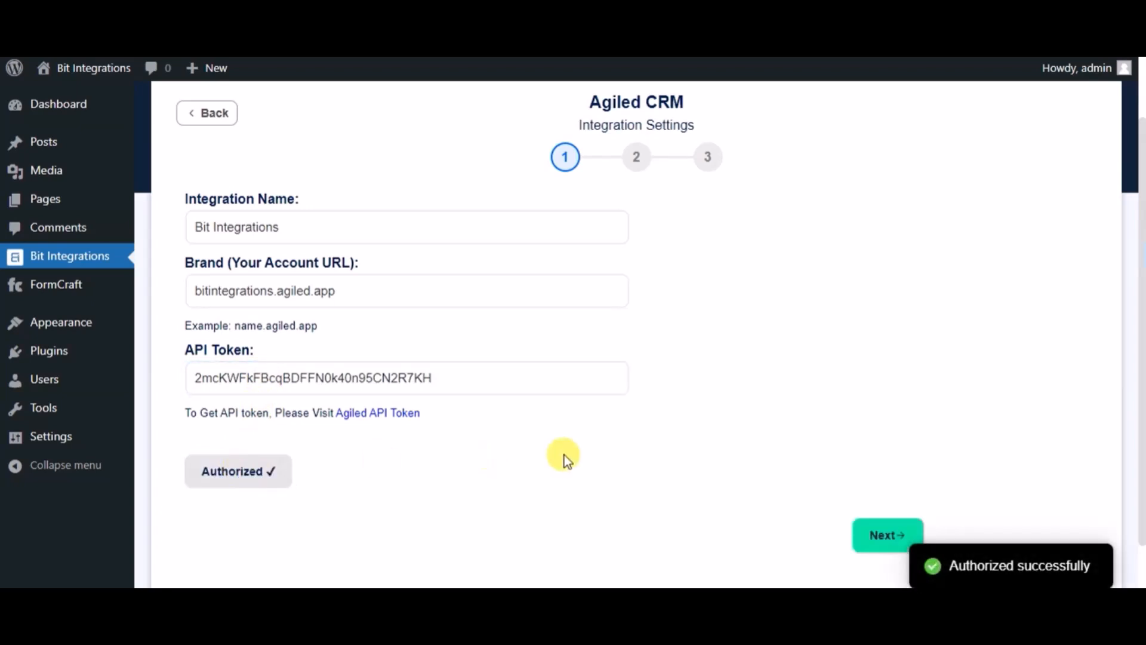
# Step: Continue to the integration's second stage and choose the Create Contact action with the Lead role
pyautogui.click(868, 543)
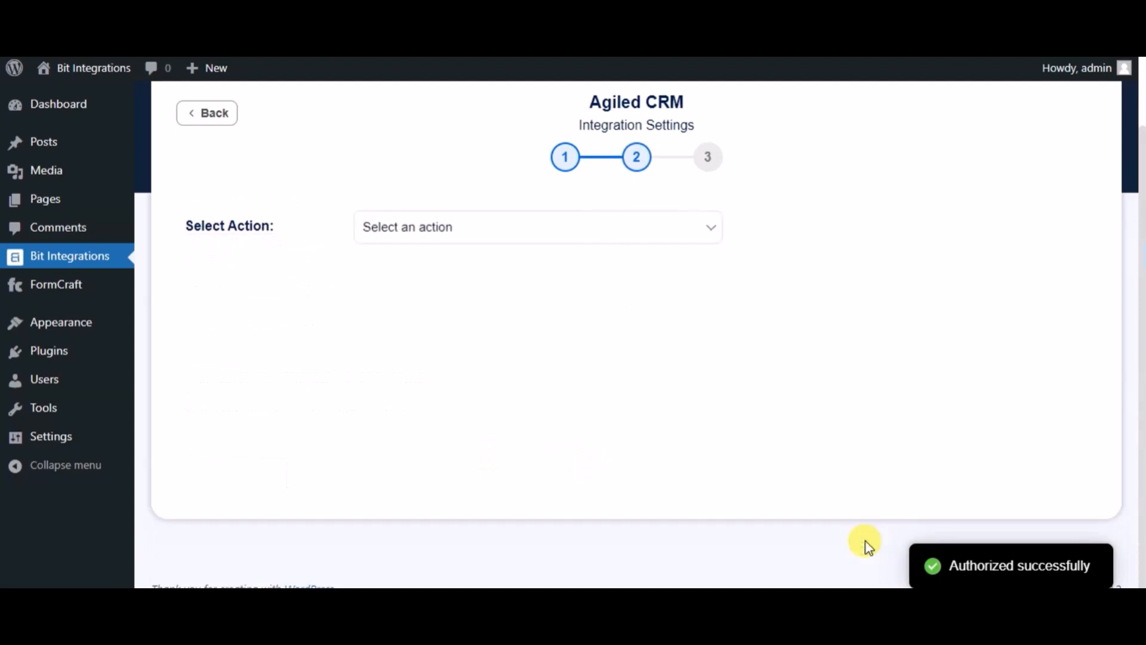
pyautogui.click(548, 233)
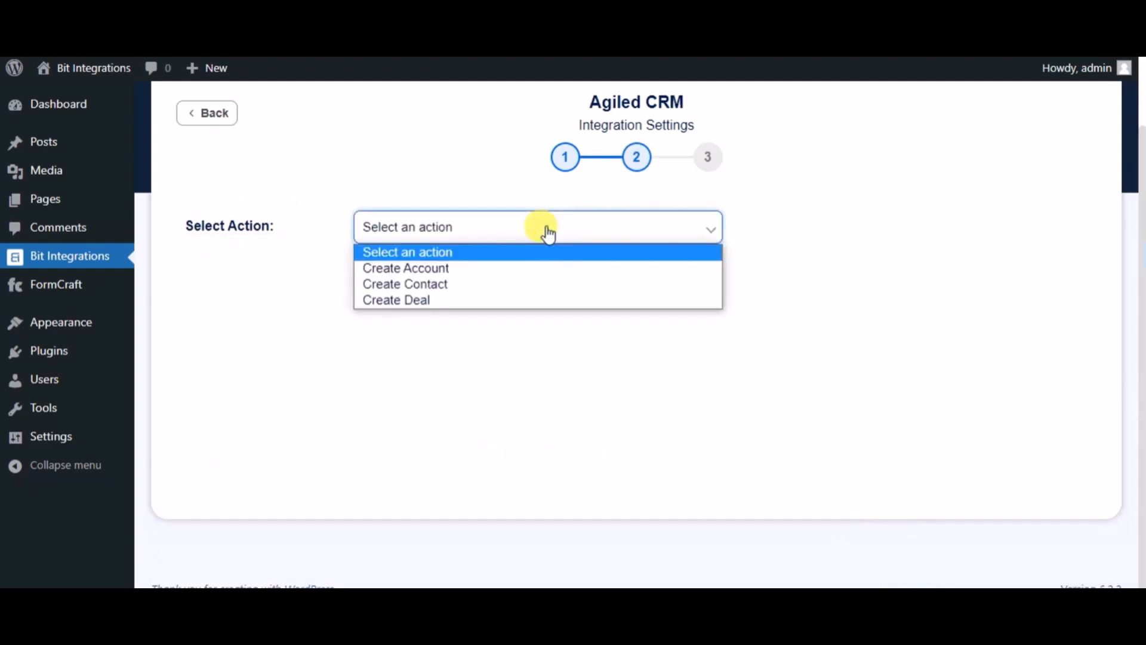
pyautogui.click(449, 285)
pyautogui.click(397, 286)
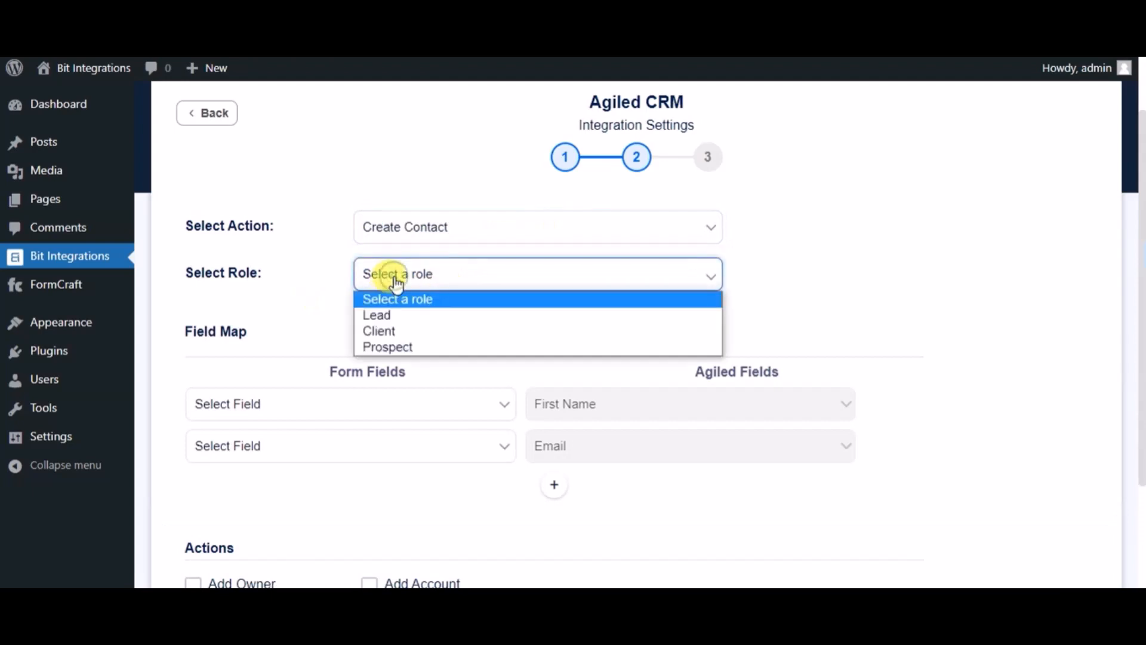
pyautogui.click(390, 317)
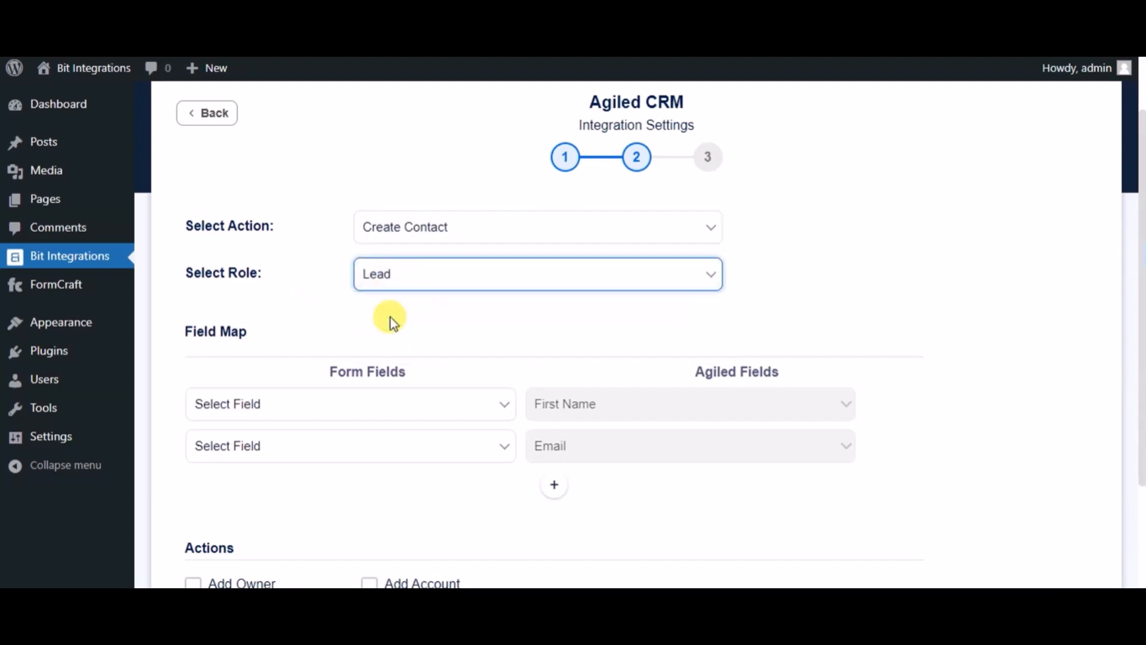
# Step: Map the form's Name field to Agiled's First Name and the form's Email field to Agiled's Email
pyautogui.click(396, 404)
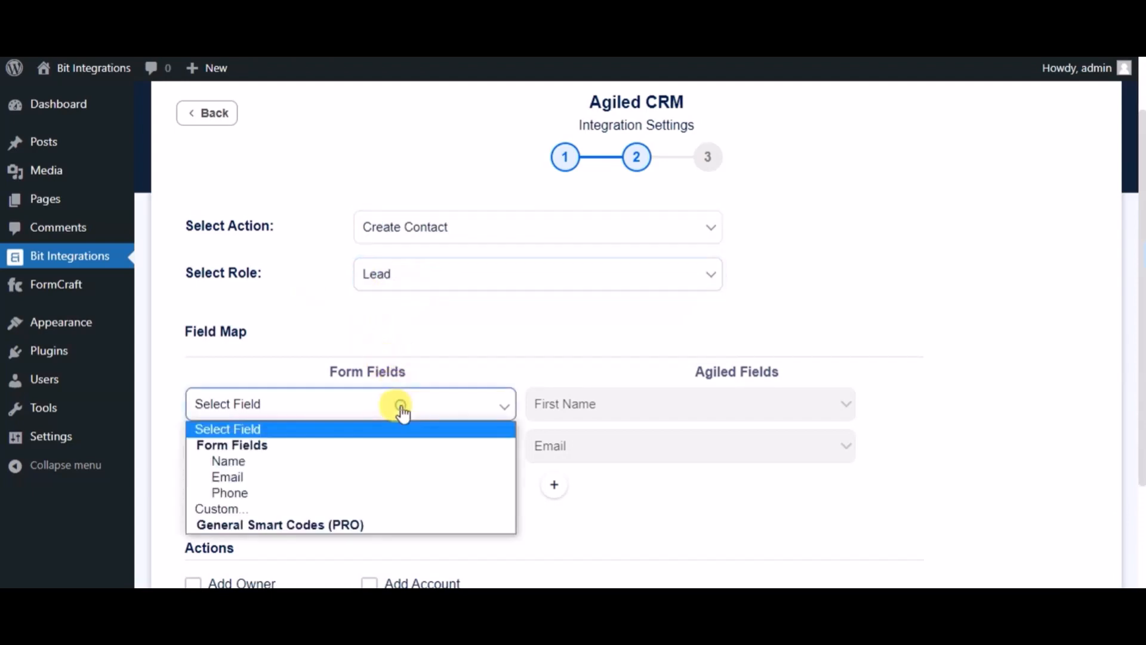
pyautogui.click(261, 462)
pyautogui.click(325, 446)
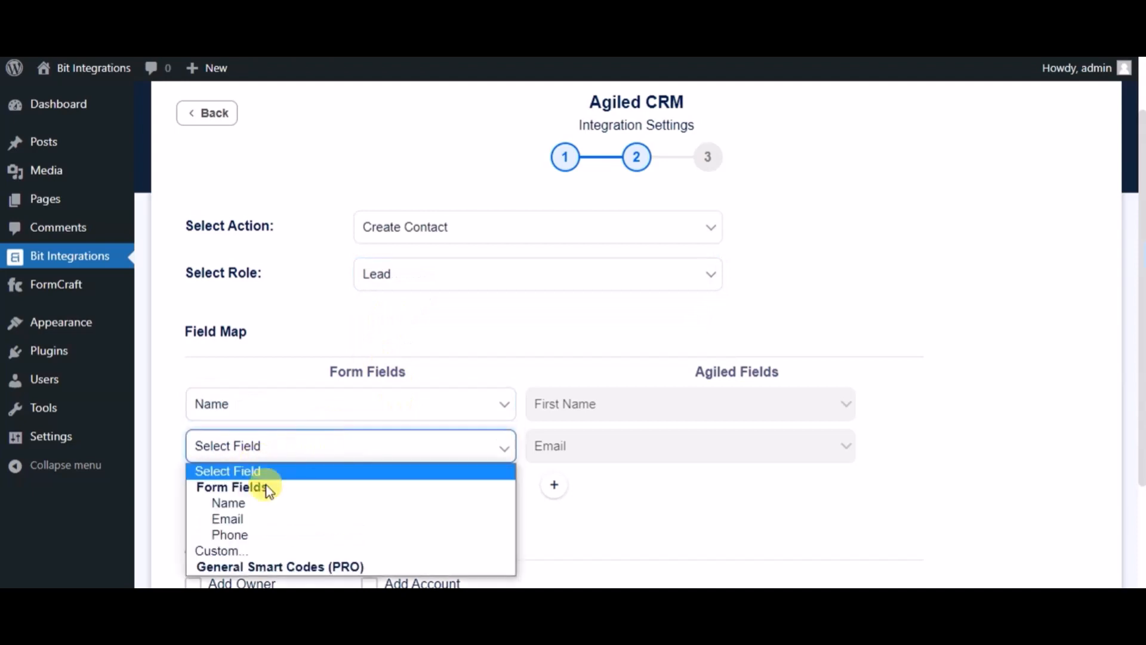
pyautogui.click(240, 519)
# Step: Add a field map row that links the form's Phone field to Agiled's Phone field
pyautogui.click(553, 486)
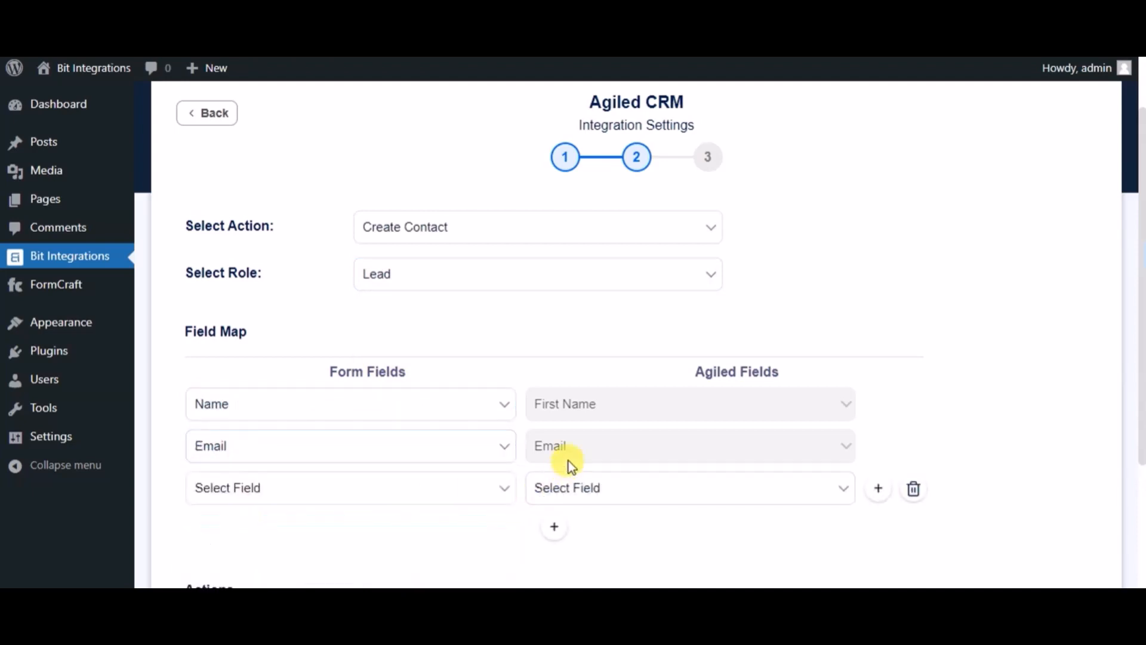
pyautogui.click(568, 483)
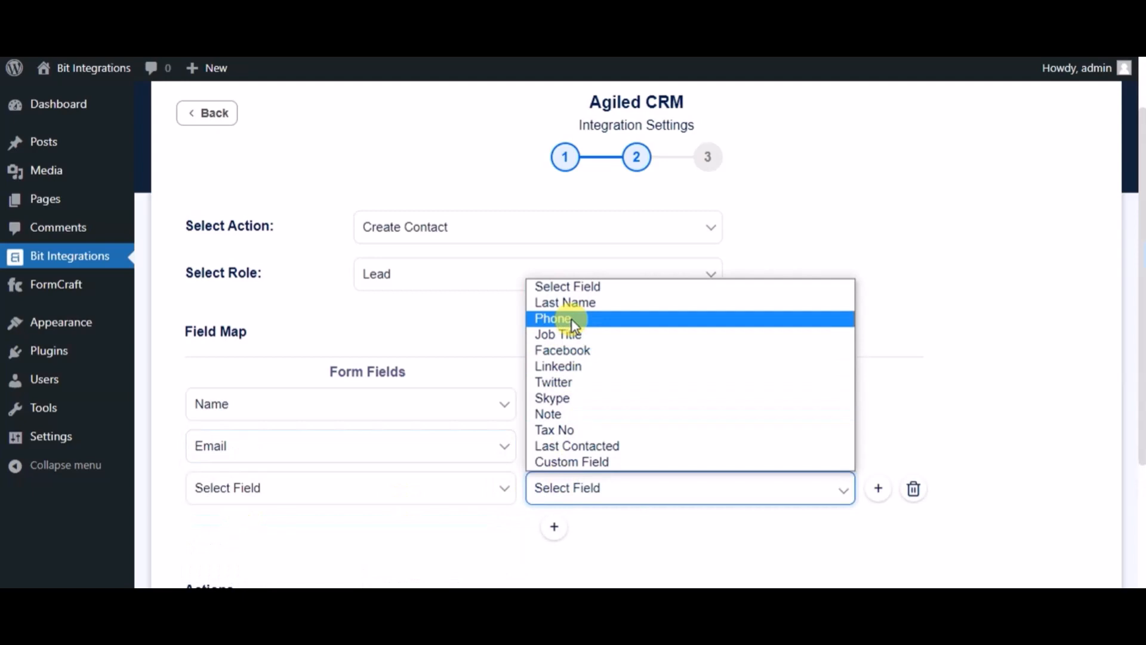
pyautogui.click(572, 320)
pyautogui.click(457, 496)
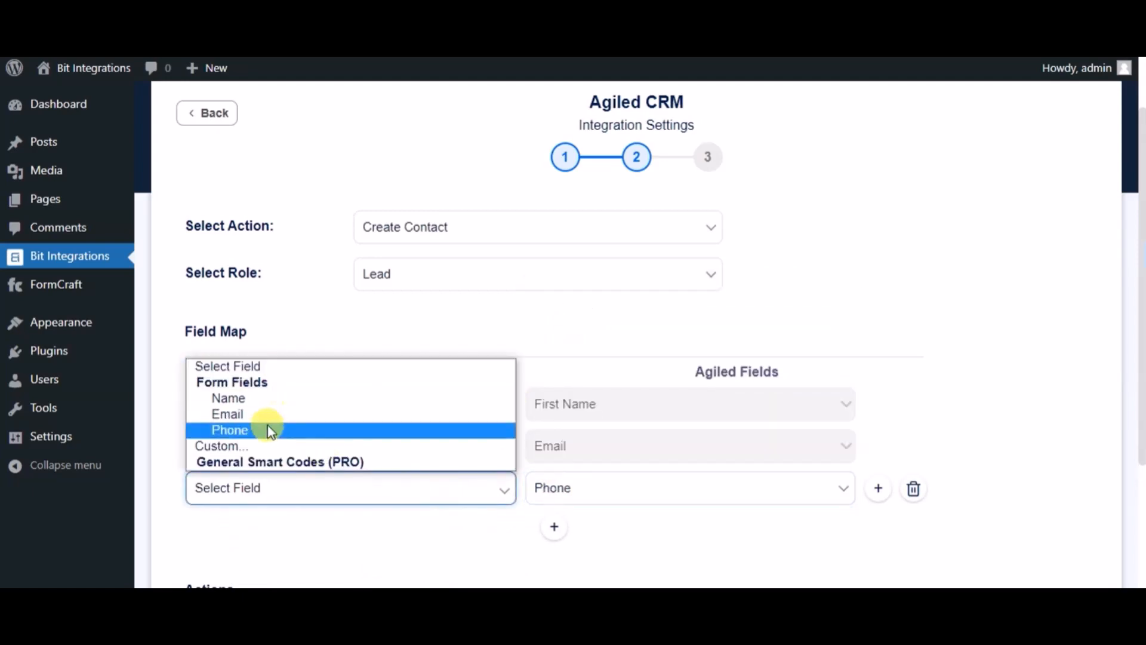
pyautogui.click(266, 430)
# Step: Complete the Agiled CRM integration settings without optional actions or conditional logic, and save the integration
pyautogui.scroll(-3, 358, 451)
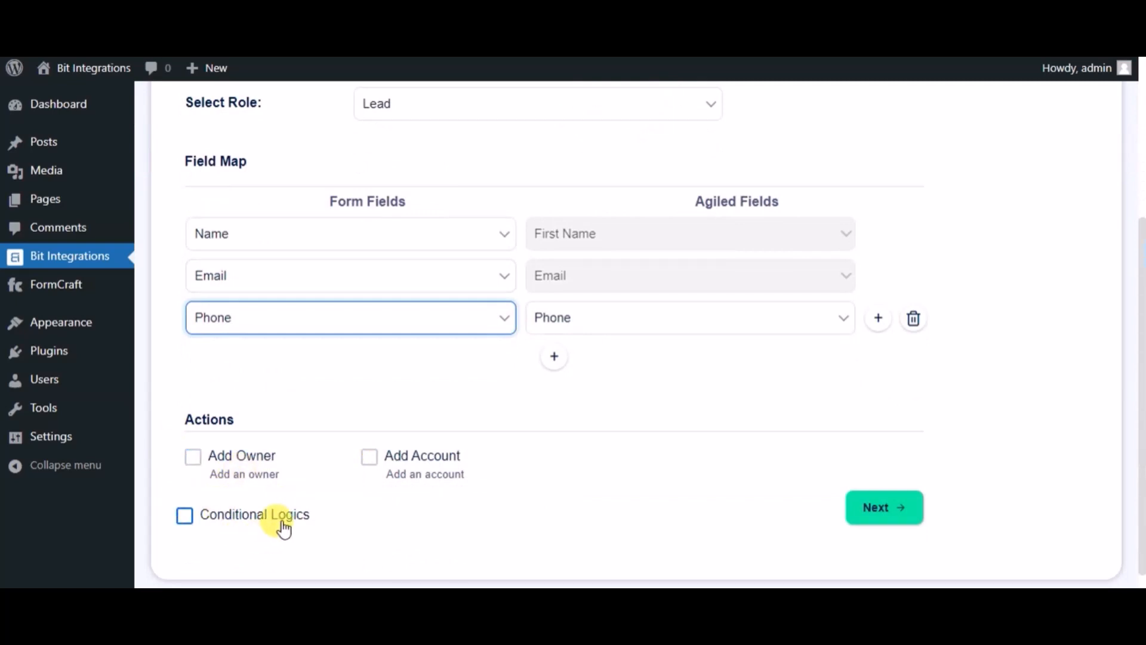
pyautogui.click(889, 517)
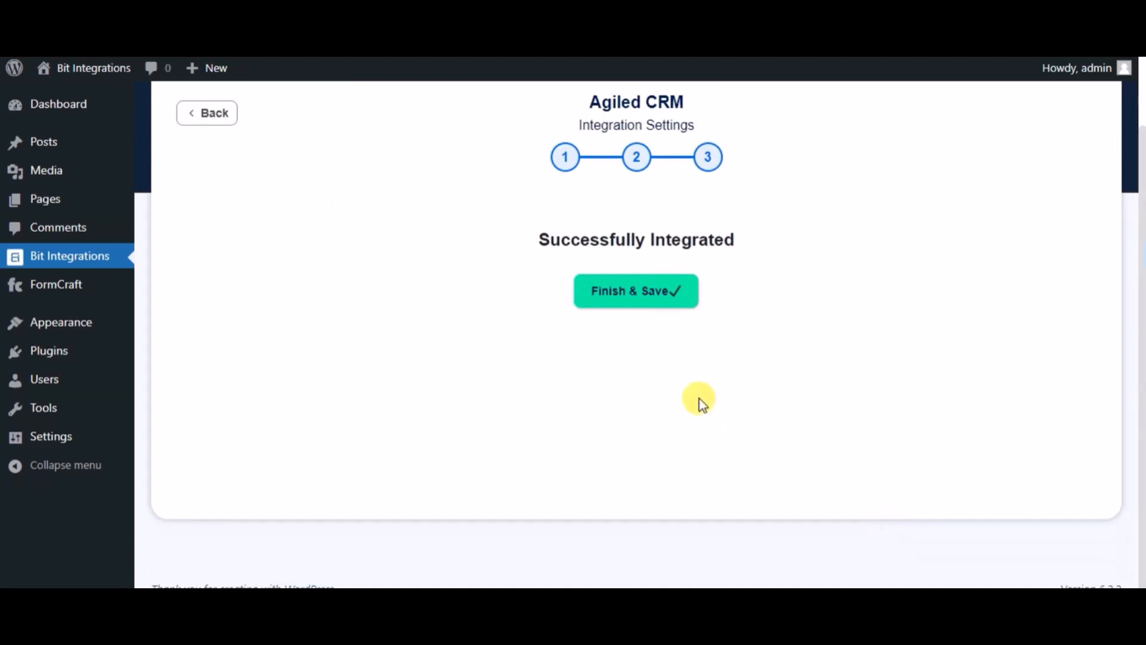
pyautogui.click(621, 311)
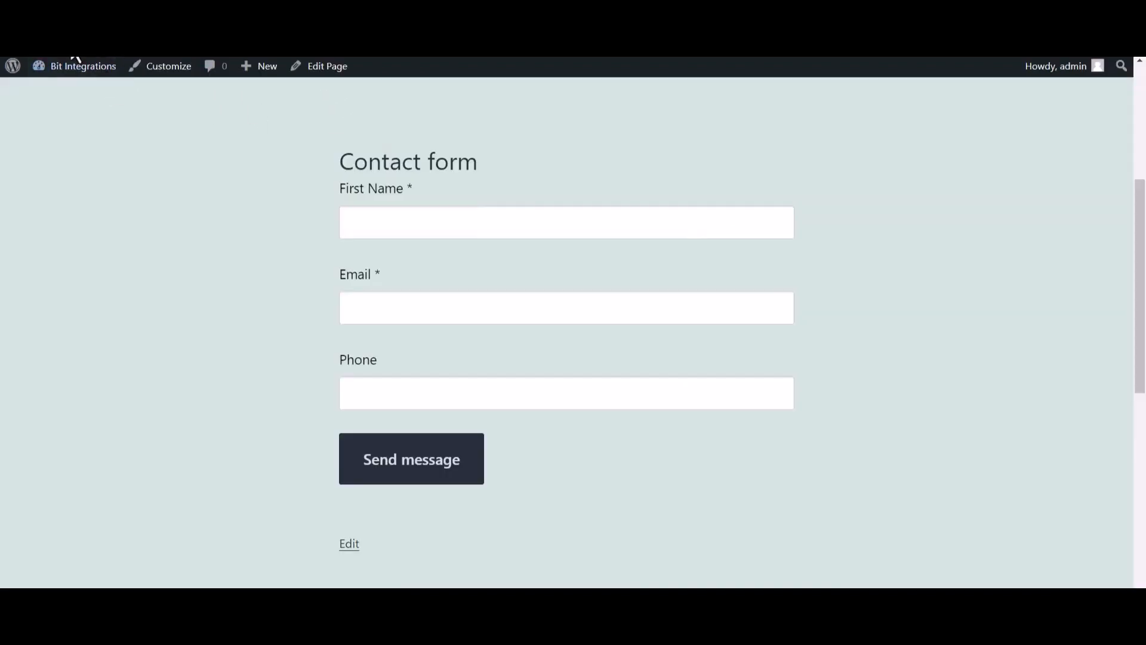
# Step: On the published contact form, enter "Bit Integrations" as the first name and fill in the support e-mail address
pyautogui.click(379, 229)
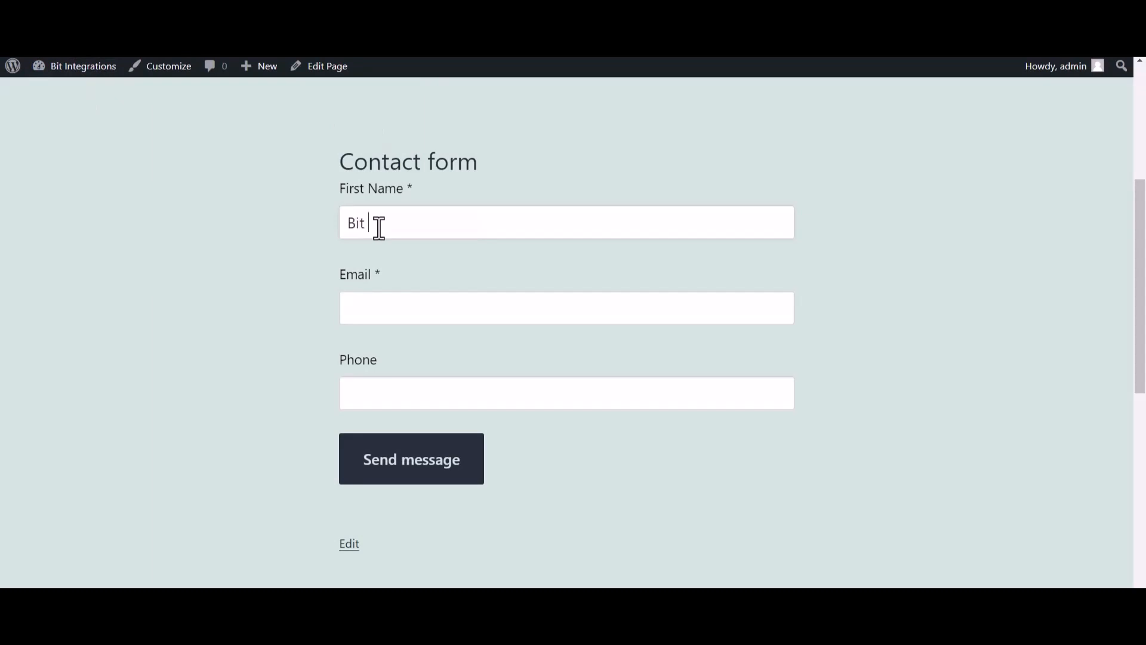
pyautogui.write('Bit Integrations')
pyautogui.click(382, 312)
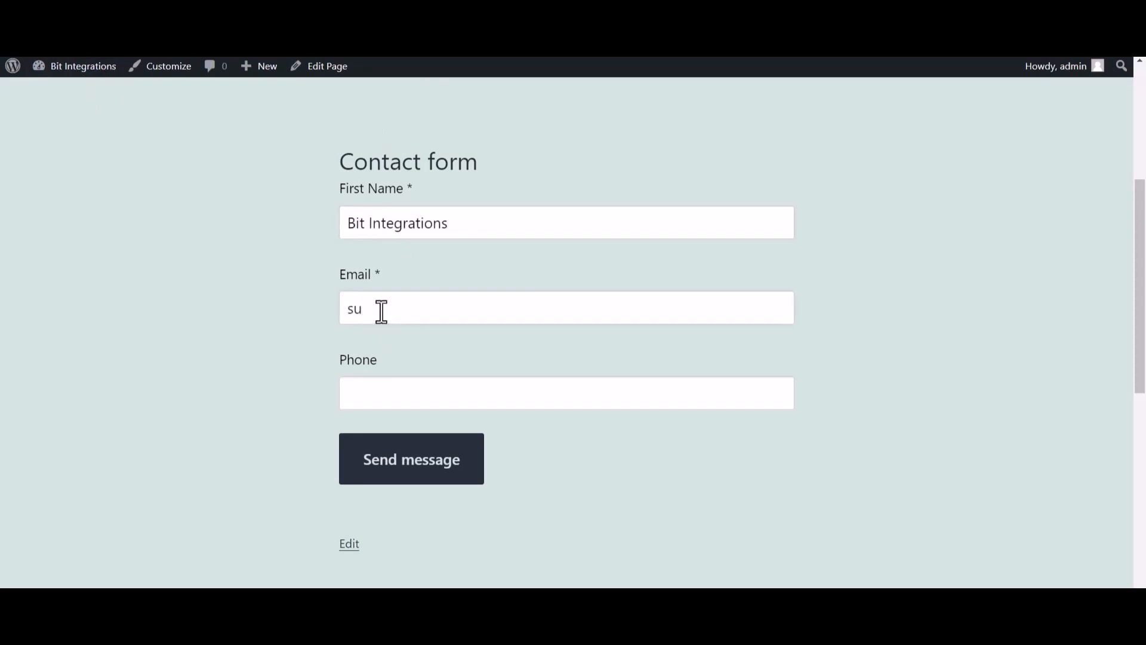
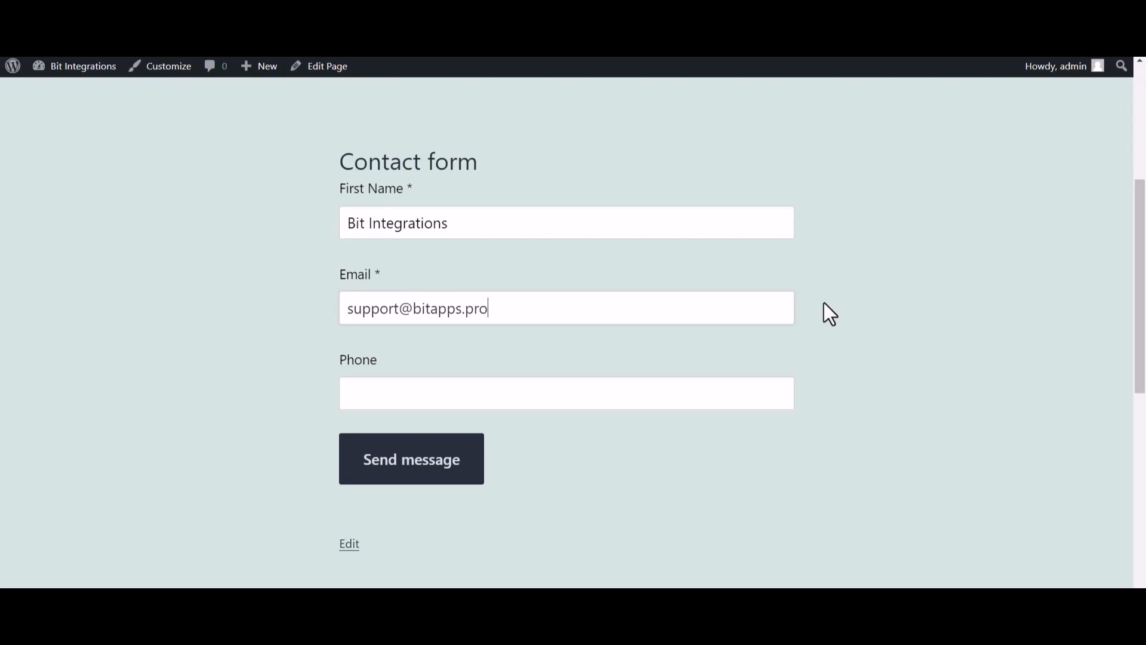
# Step: Fill in the contact form's phone number, submit the form and check the submission response
pyautogui.hotkey('ctrl', '+')
pyautogui.click(445, 435)
pyautogui.write('444555666')
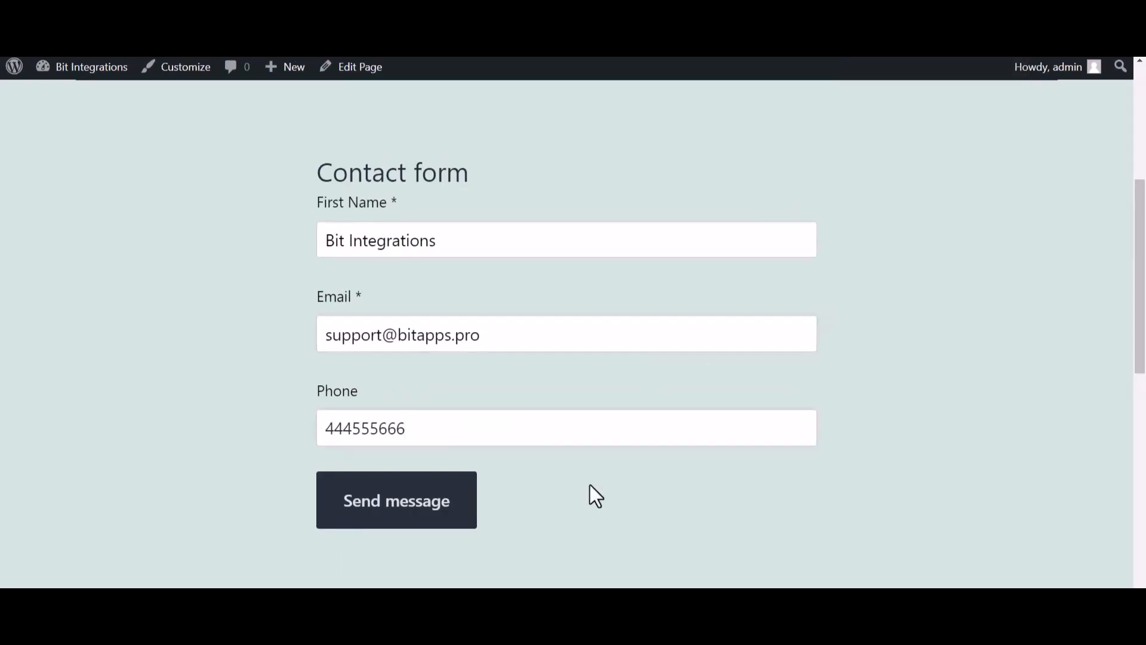
pyautogui.click(464, 515)
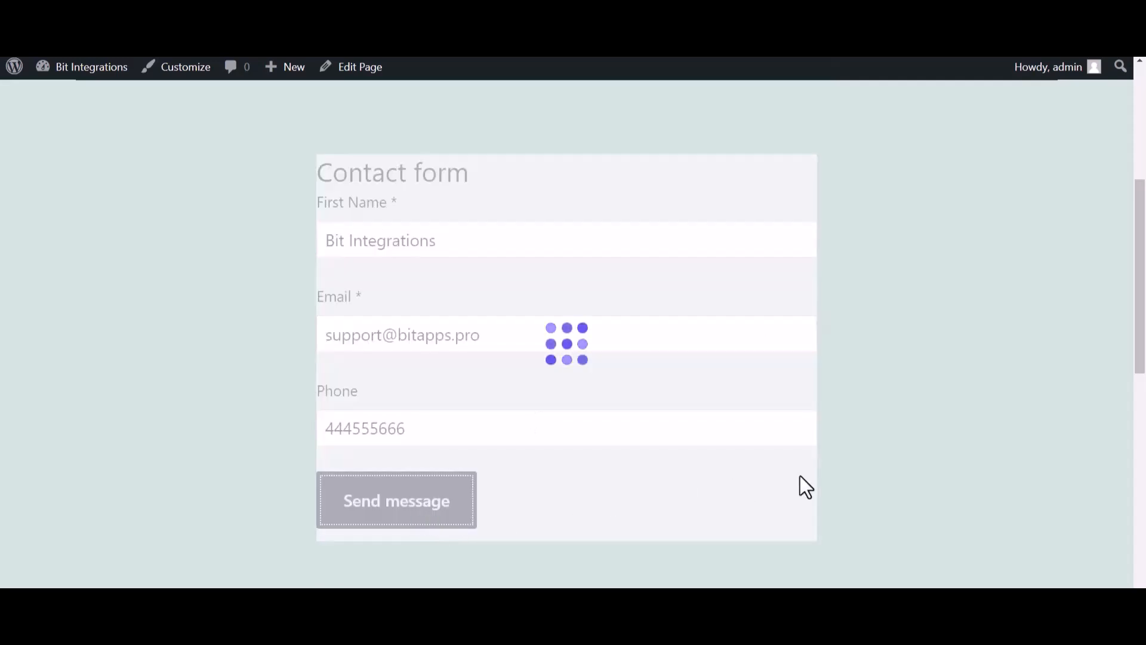
pyautogui.moveTo(687, 148); pyautogui.dragTo(450, 164)
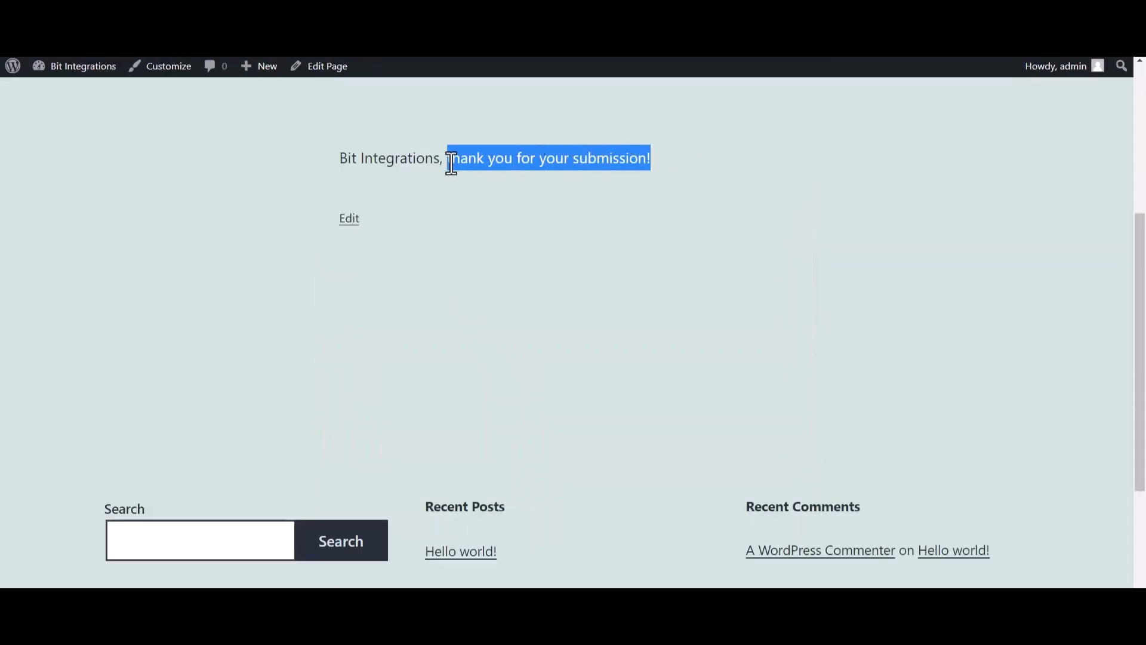
pyautogui.click(500, 278)
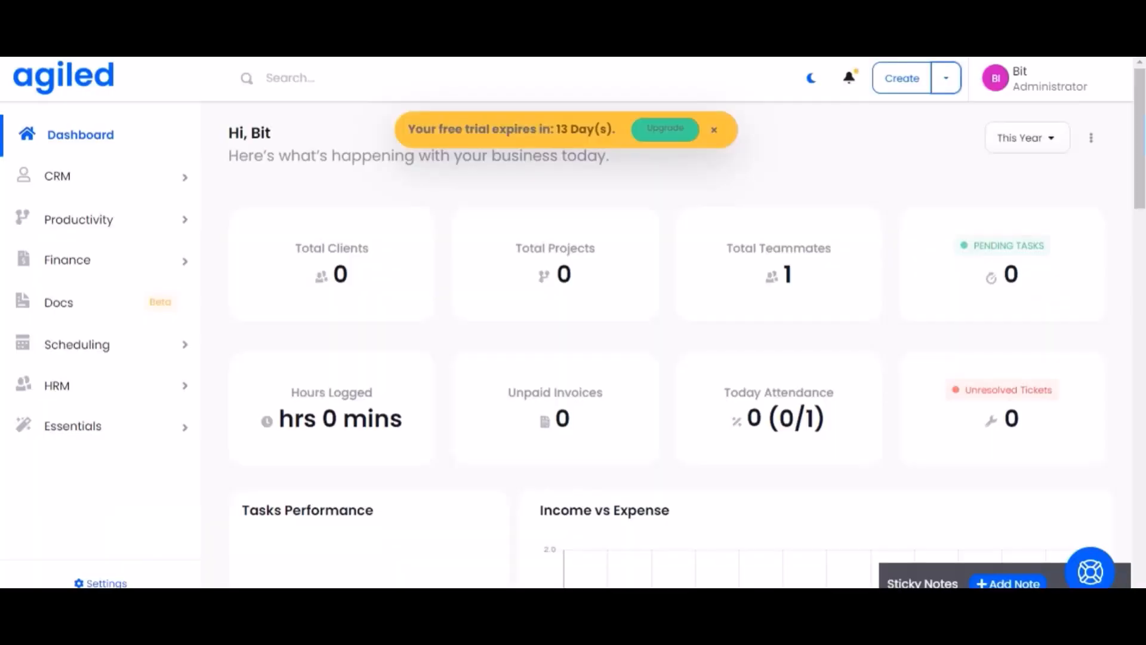
# Step: Switch to Agiled, go to the CRM contacts list and open the Bit Integrations contact
pyautogui.click(158, 181)
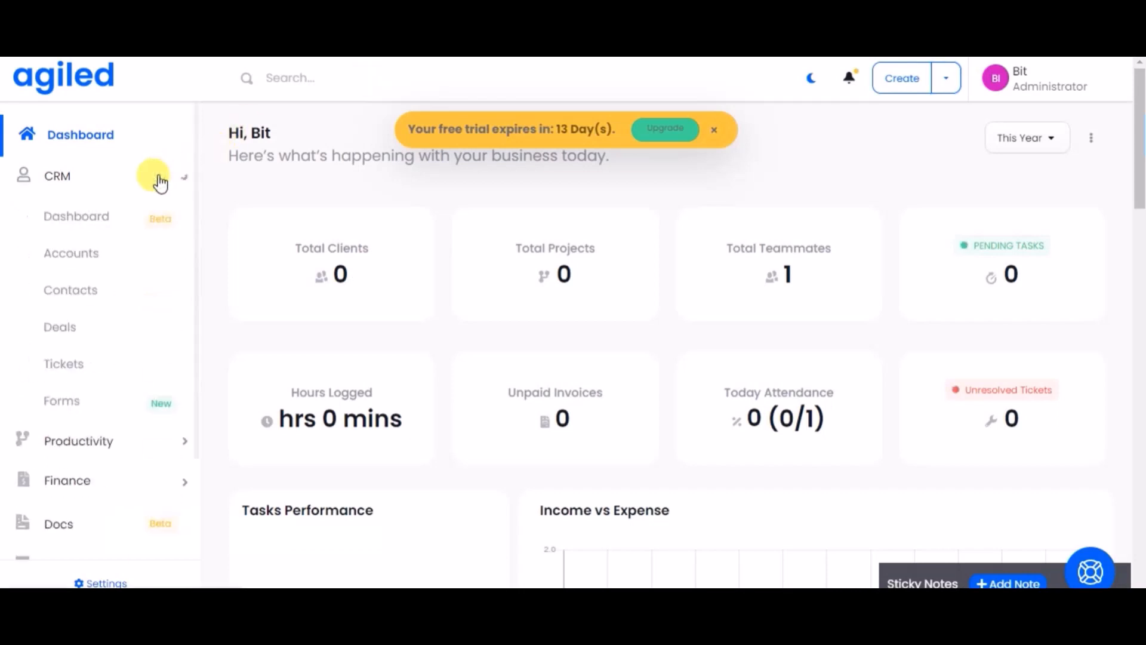
pyautogui.click(94, 296)
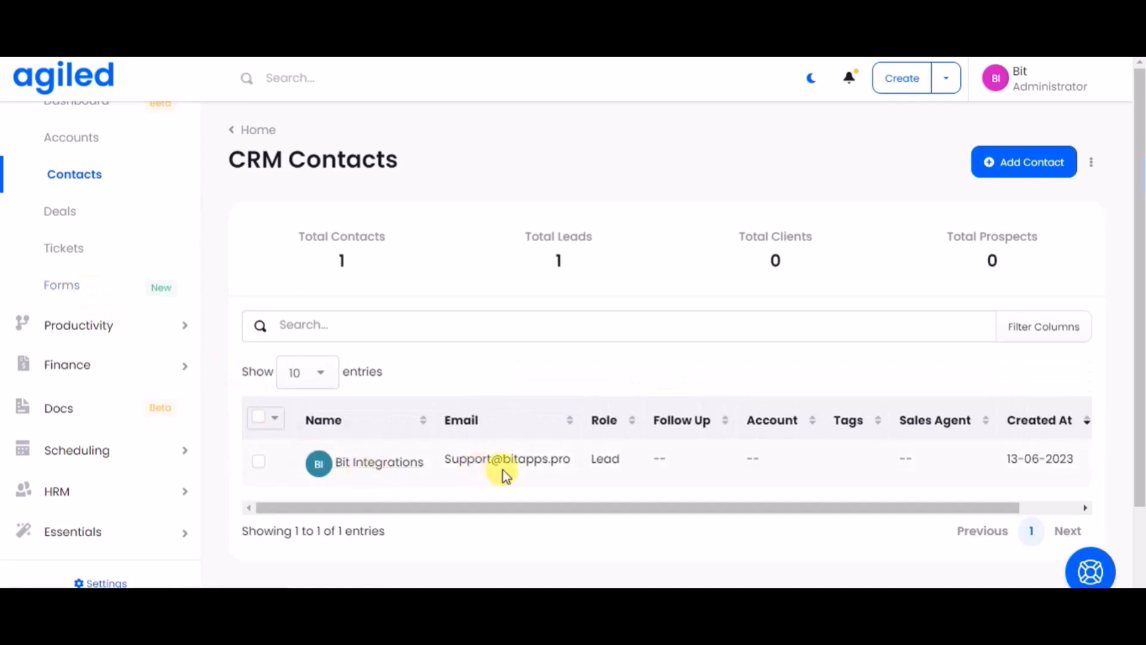
pyautogui.click(403, 461)
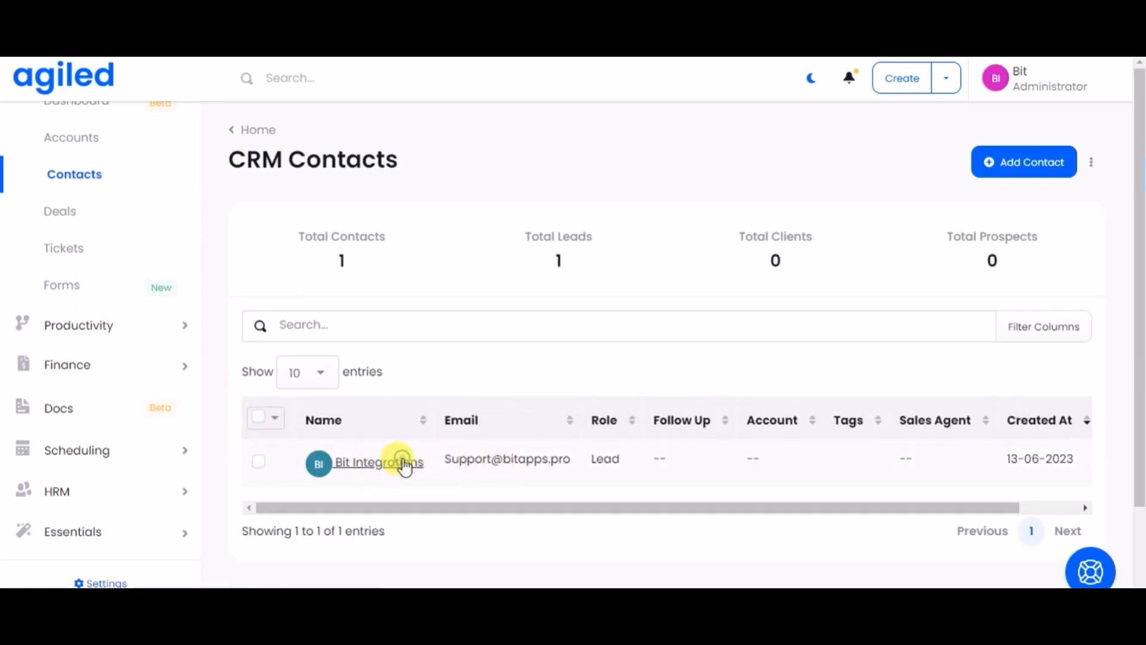